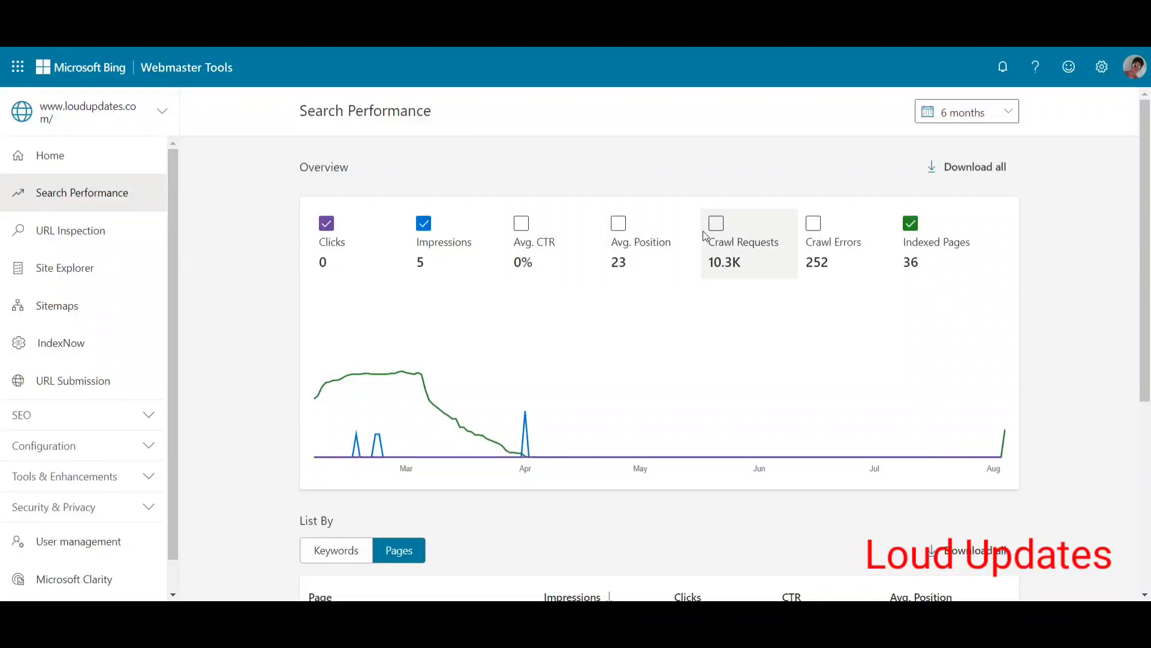
- Change the Search Performance reporting period from 6 months to the last 7 days
mouse_move(316, 385)
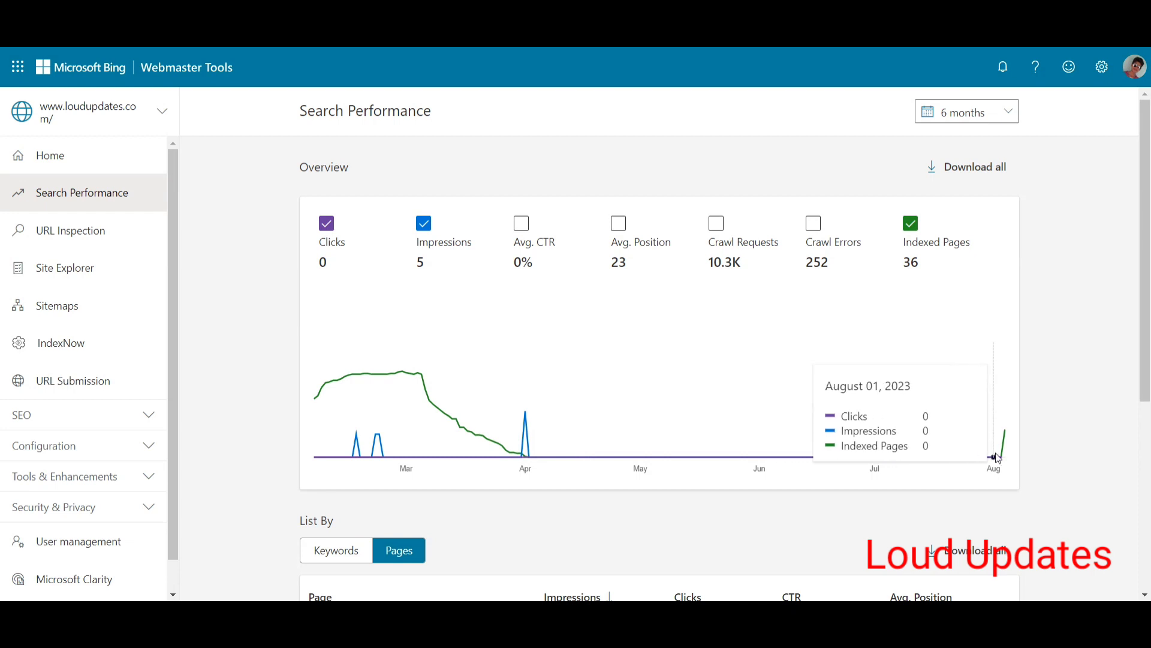
left_click(962, 112)
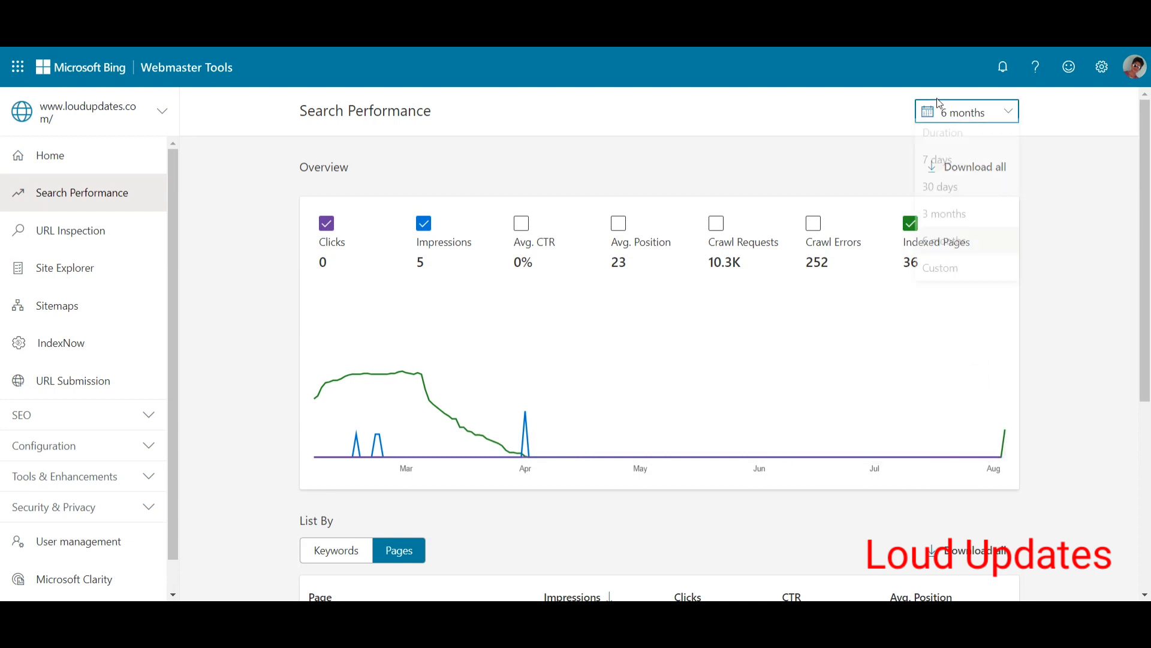
left_click(940, 166)
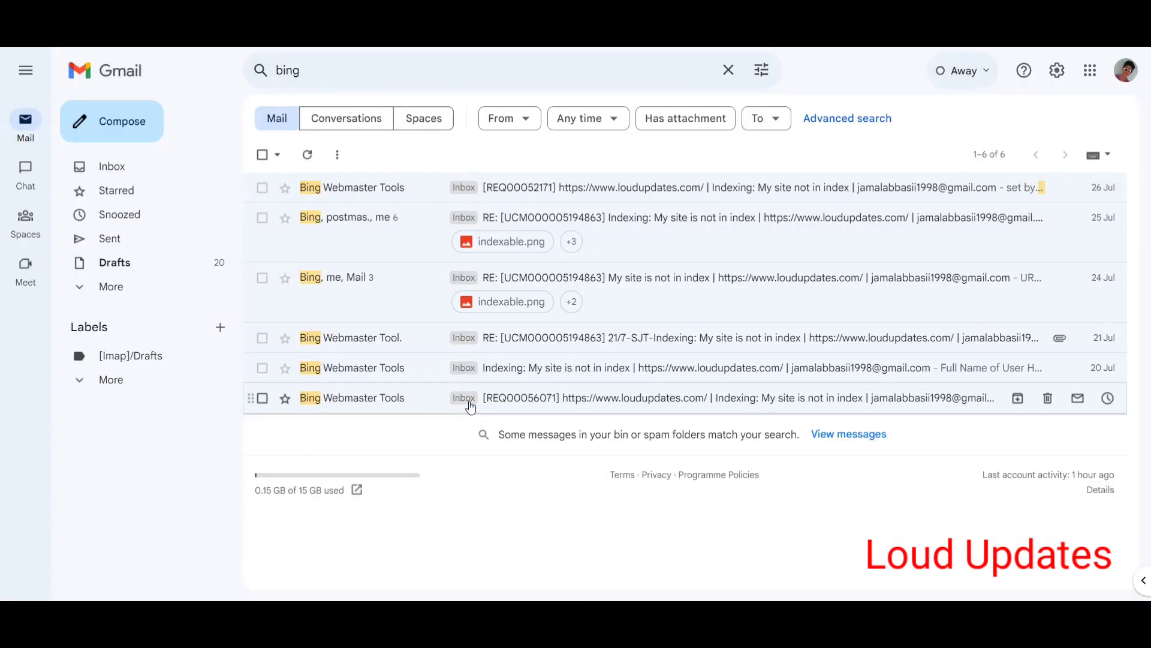
- Read the oldest Bing request confirmation email, then return to the 'bing' results
left_click(373, 403)
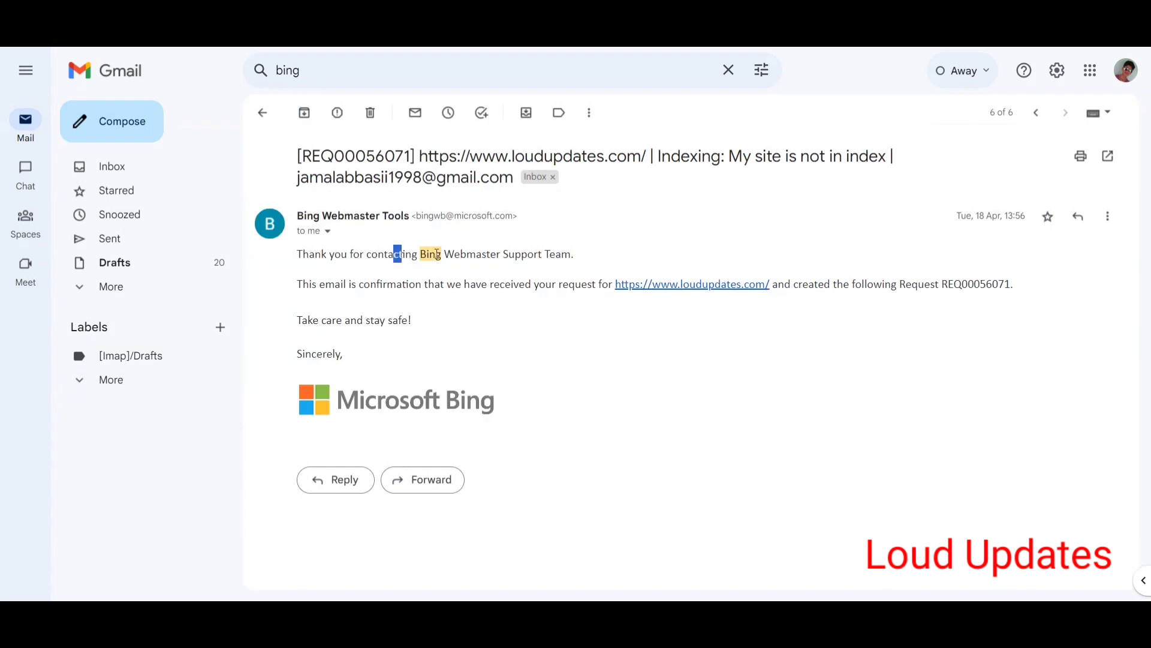
left_click_drag(394, 254, 536, 254)
left_click(282, 128)
left_click(262, 113)
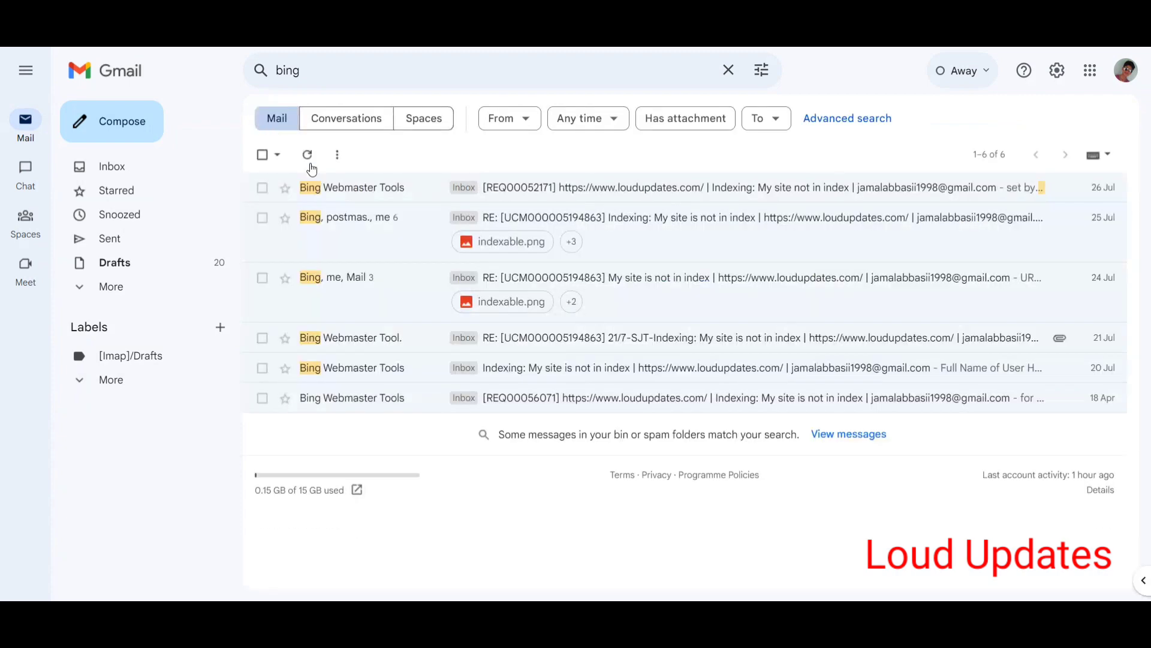
- Look over the fifth indexing result and the 21 Jul support follow-up in turn
left_click(484, 373)
left_click(263, 113)
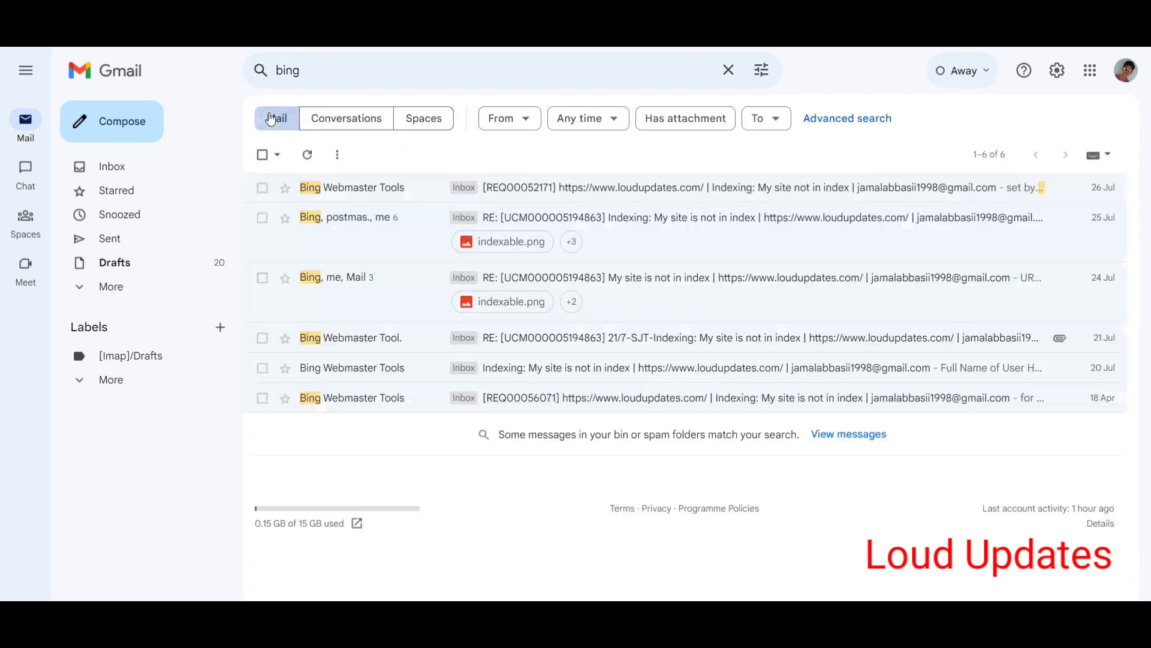
left_click(507, 340)
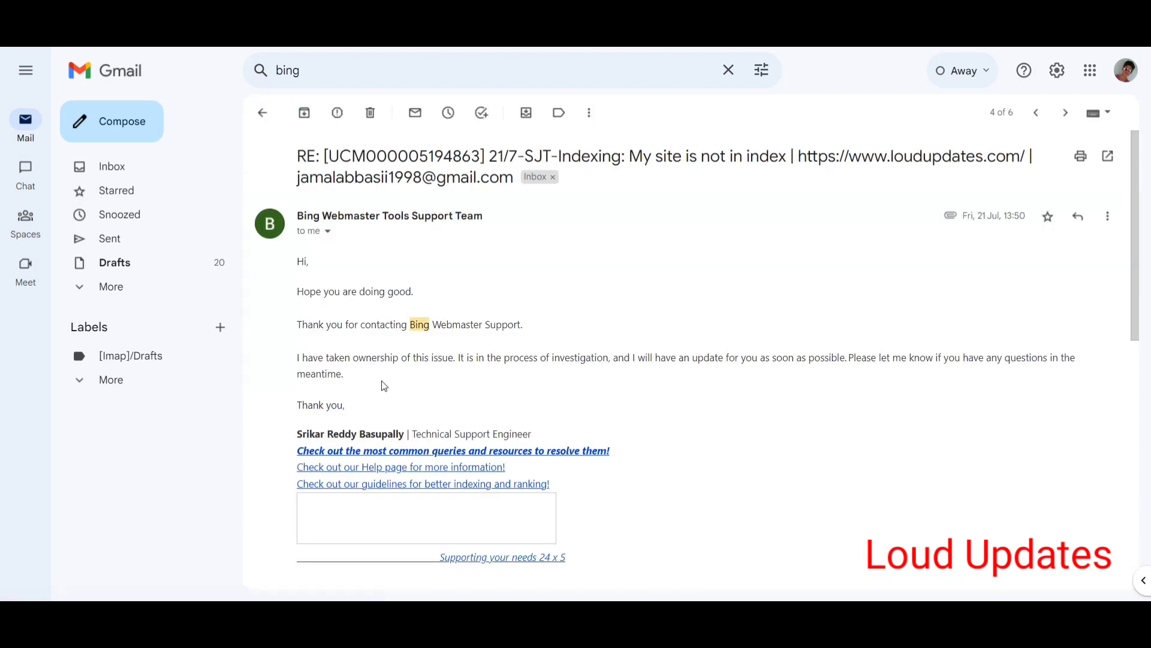
left_click(263, 113)
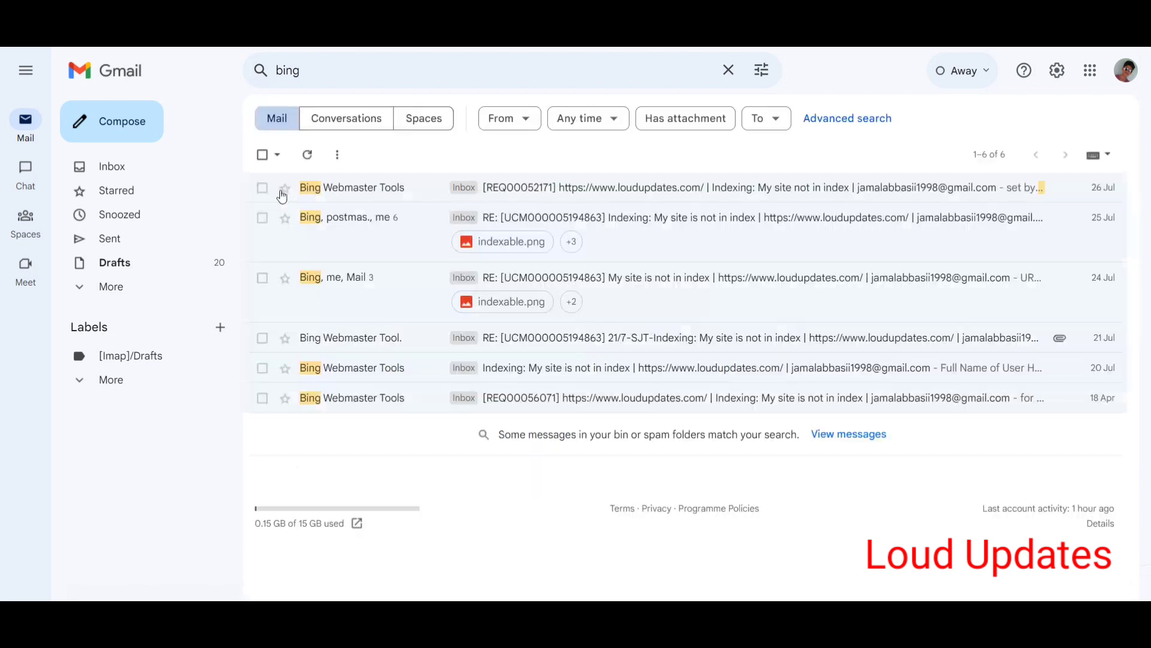
- Read through the 24 Jul support reply, then return to the 'bing' results
left_click(363, 294)
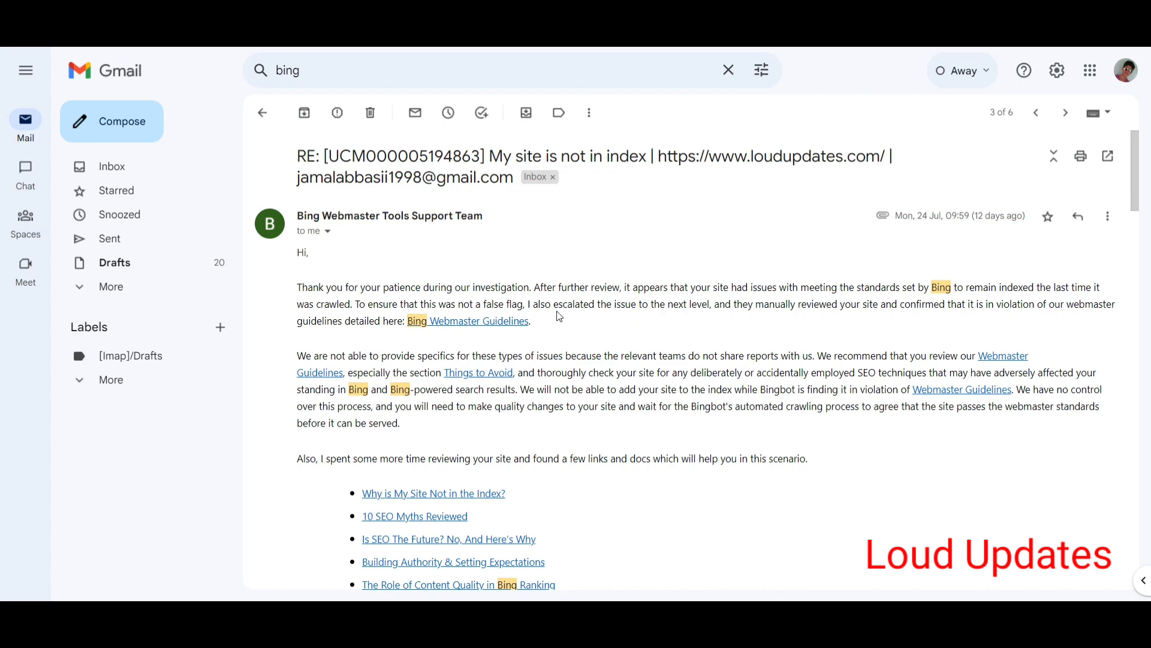
scroll(473, 328, "down", 3)
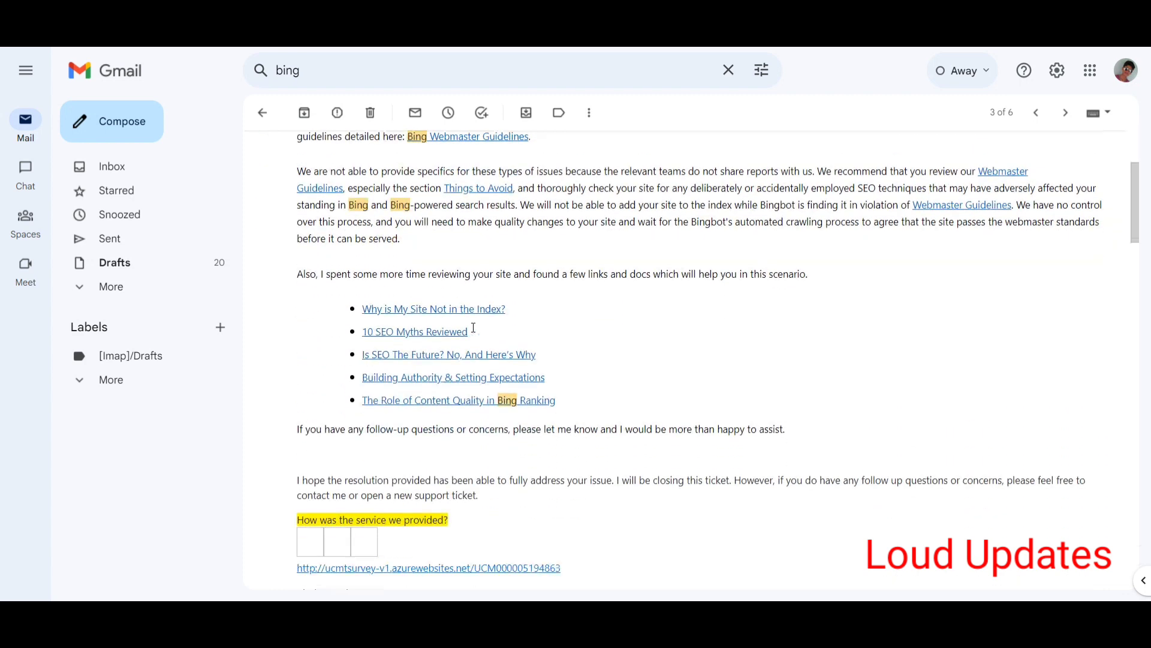
scroll(476, 323, "down", 2)
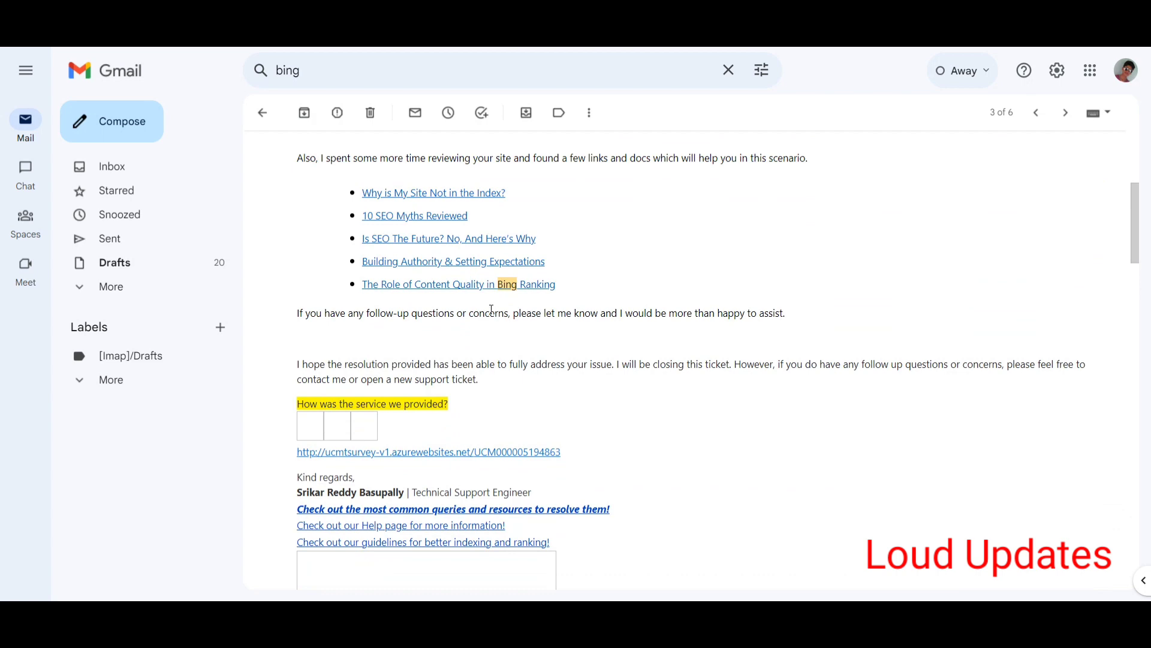
scroll(491, 310, "up", 5)
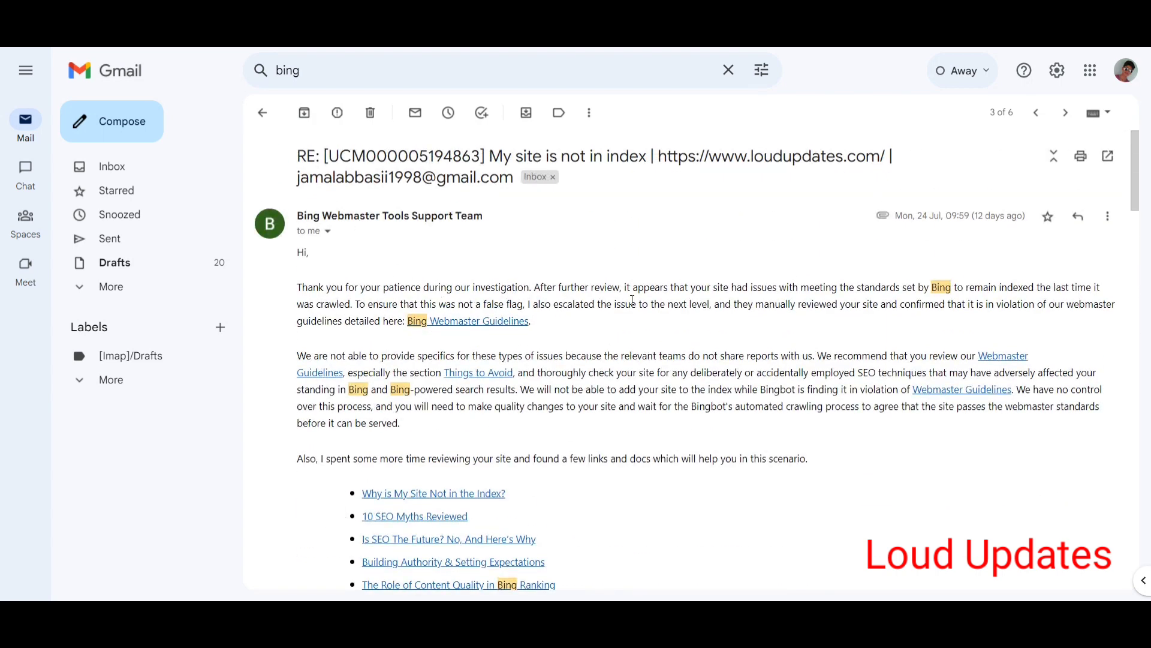
left_click(262, 113)
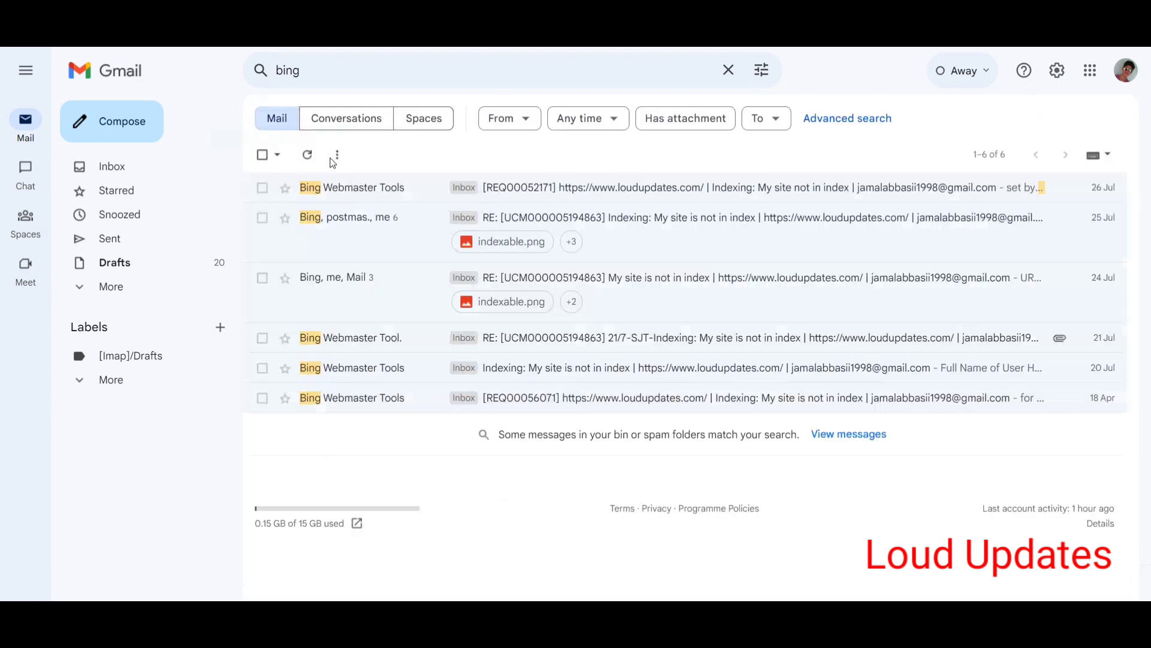
- Read the second result's conversation thread from top to bottom, then go back
left_click(393, 235)
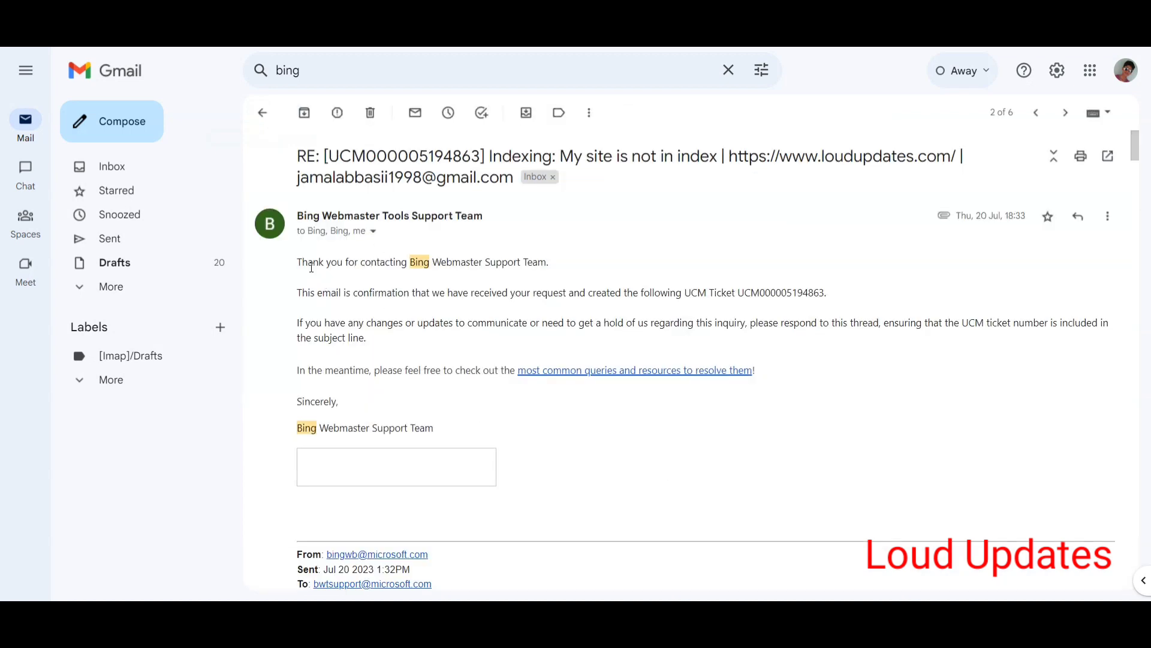
left_click_drag(311, 268, 415, 356)
left_click(415, 356)
scroll(456, 327, "down", 5)
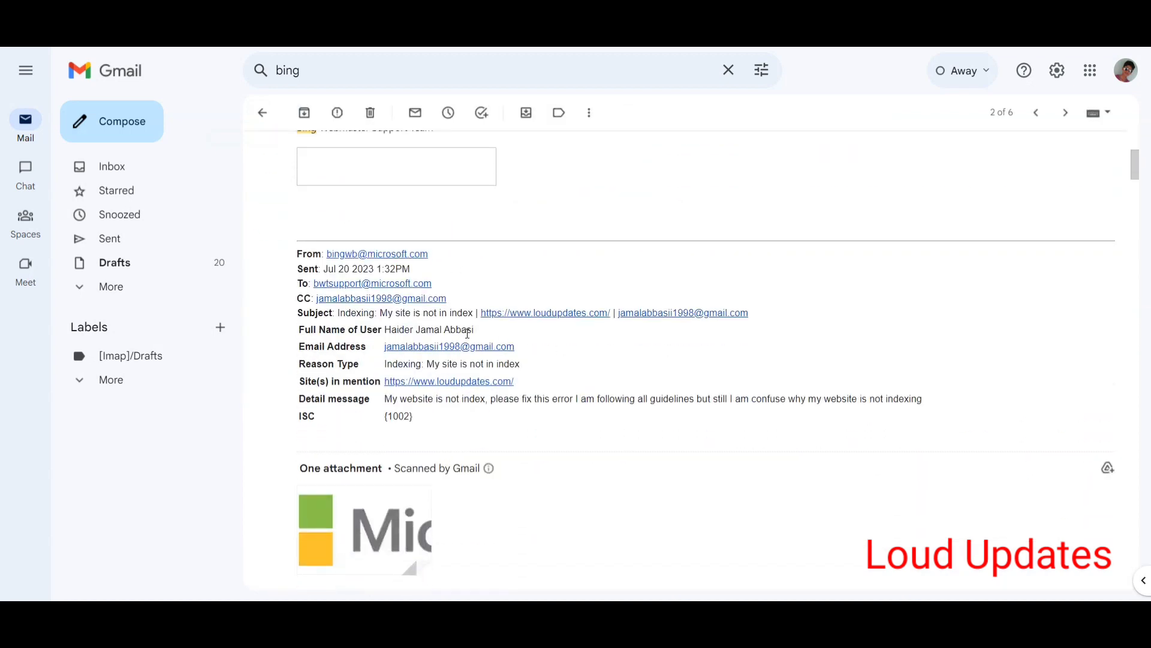
scroll(468, 333, "down", 7)
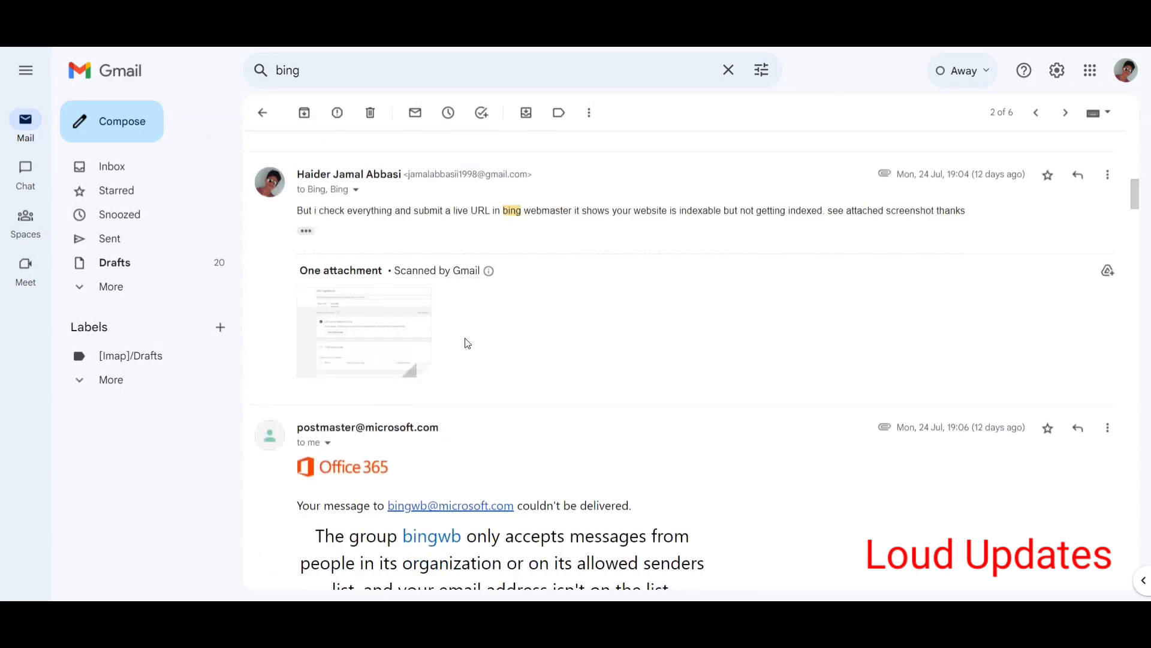
scroll(360, 227, "up", 1)
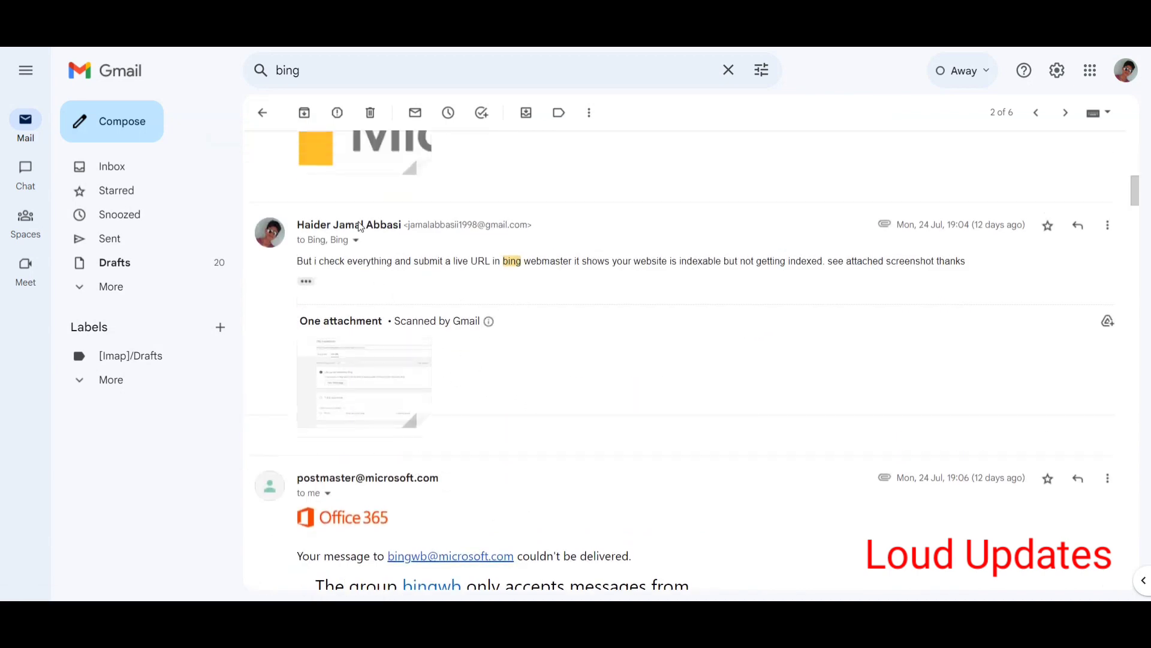
scroll(360, 226, "up", 2)
left_click(264, 113)
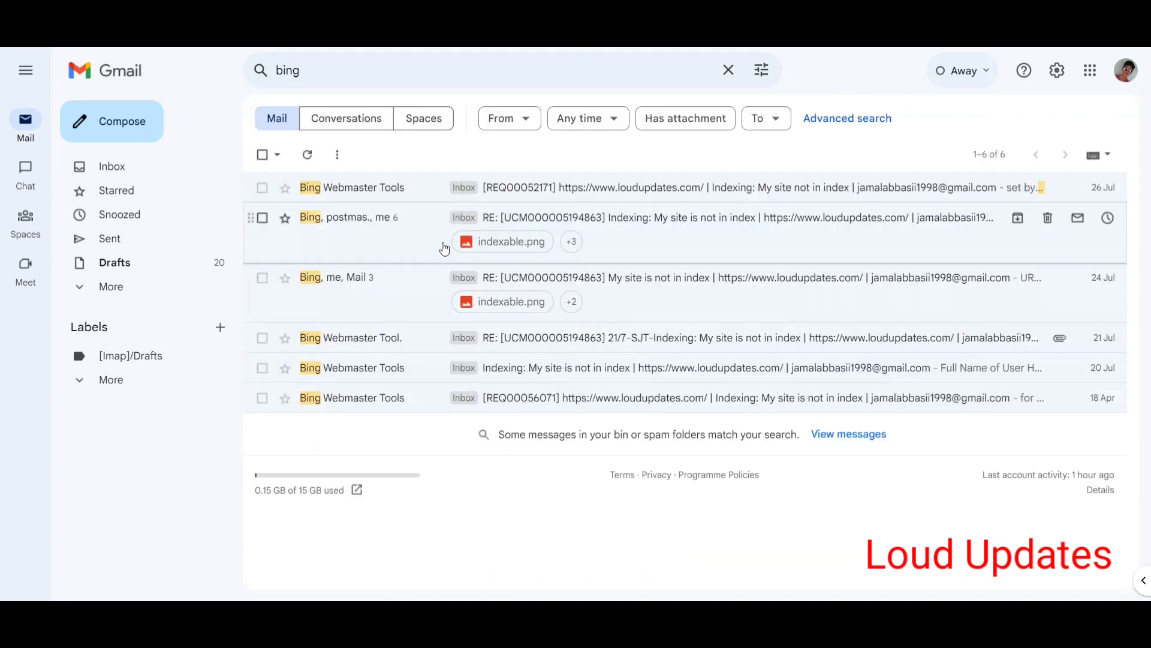
- Check the newest Bing Webmaster Tools email's date and recipient, then return
left_click(471, 193)
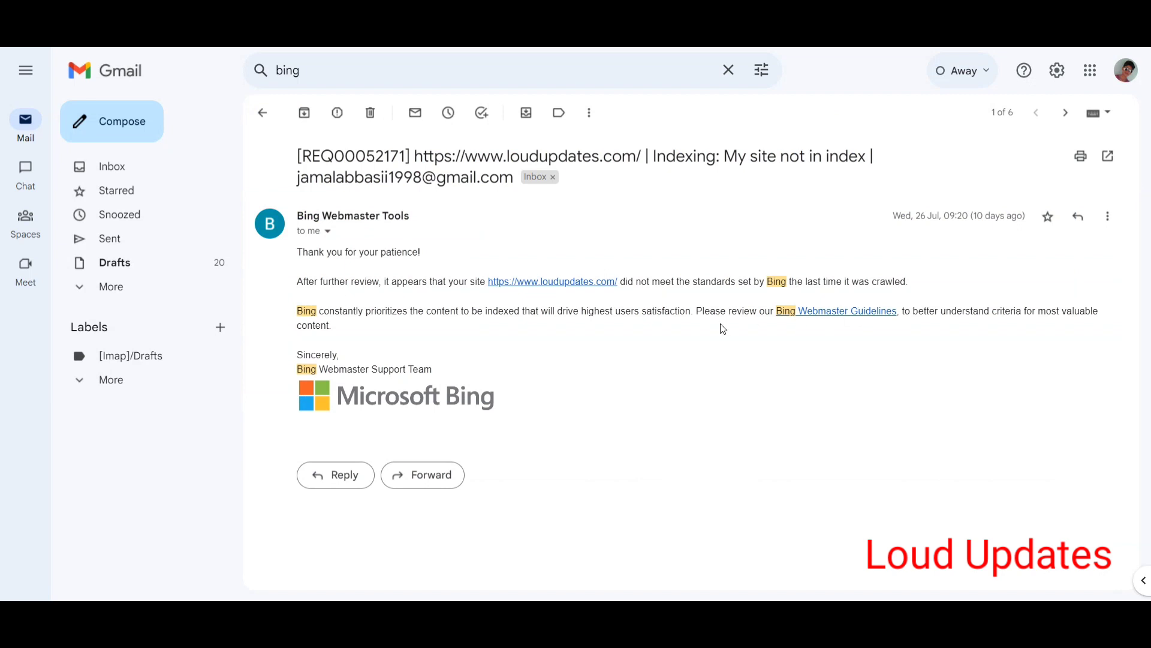
mouse_move(984, 217)
left_mouse_down()
mouse_move(1008, 235)
mouse_move(978, 217)
left_mouse_up()
left_click(1022, 237)
left_click(918, 245)
left_click(262, 113)
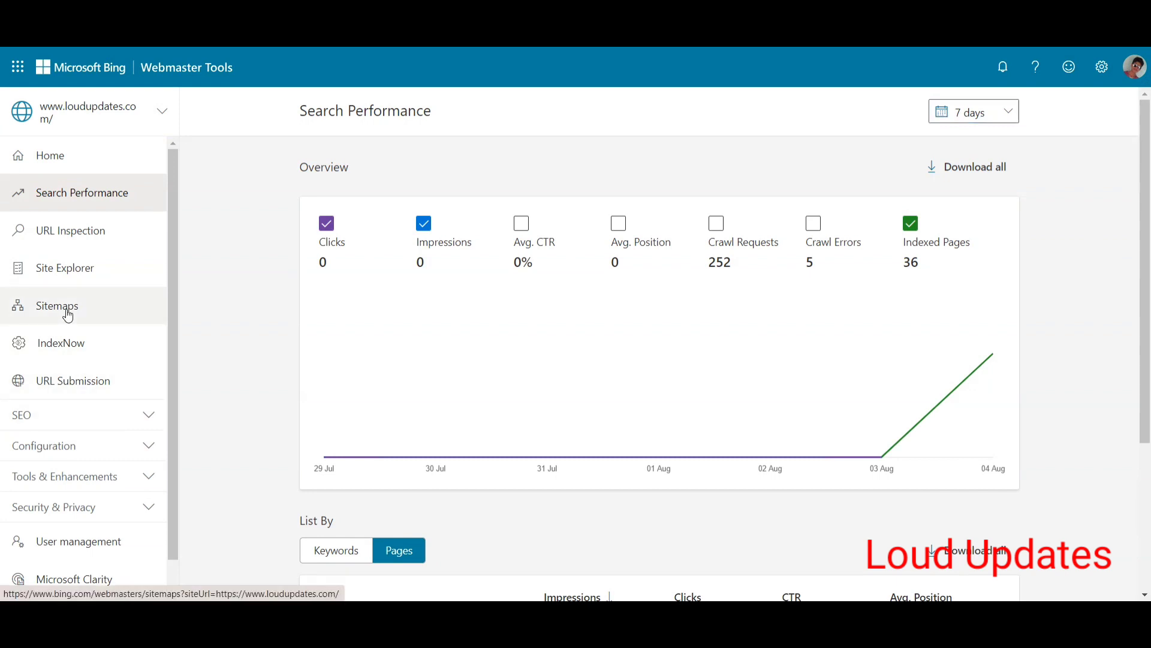
- Review the sitemap totals, then add the Indexed Pages line to the Search Performance chart
left_click(68, 316)
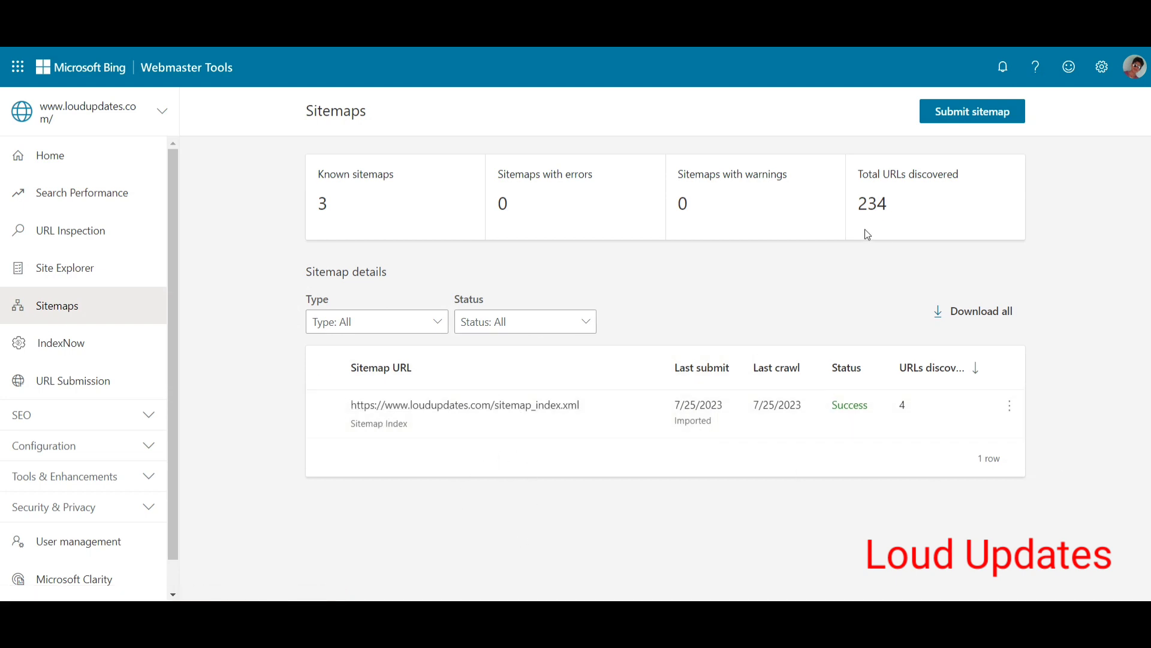
left_click_drag(846, 161, 899, 232)
left_click(674, 247)
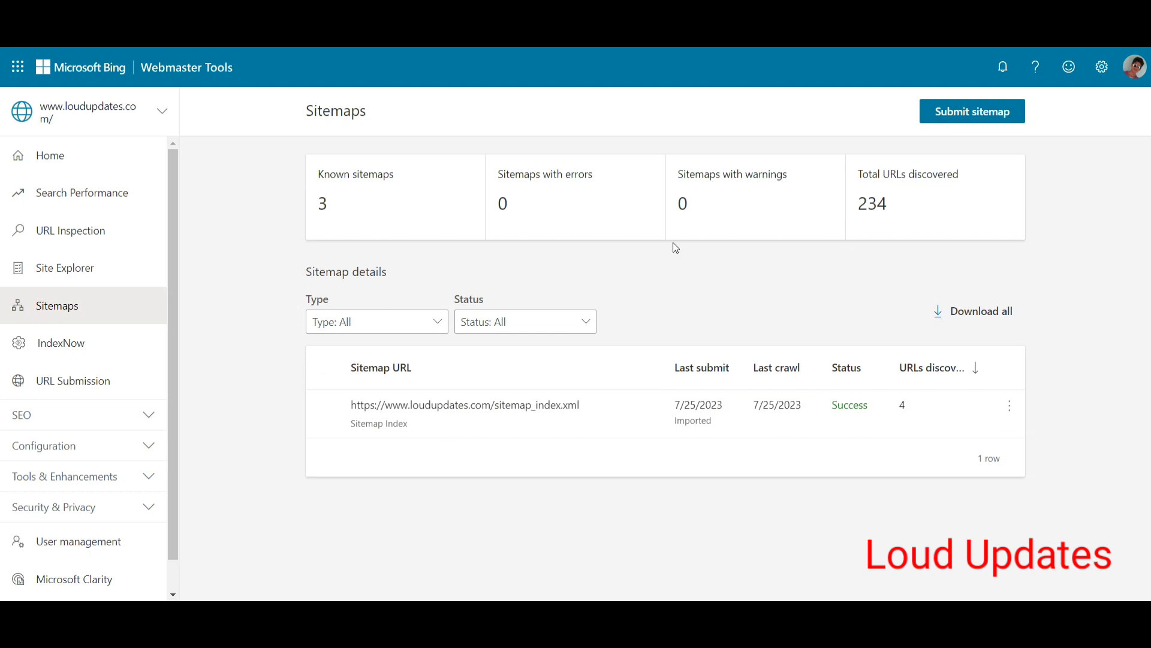
left_click(57, 188)
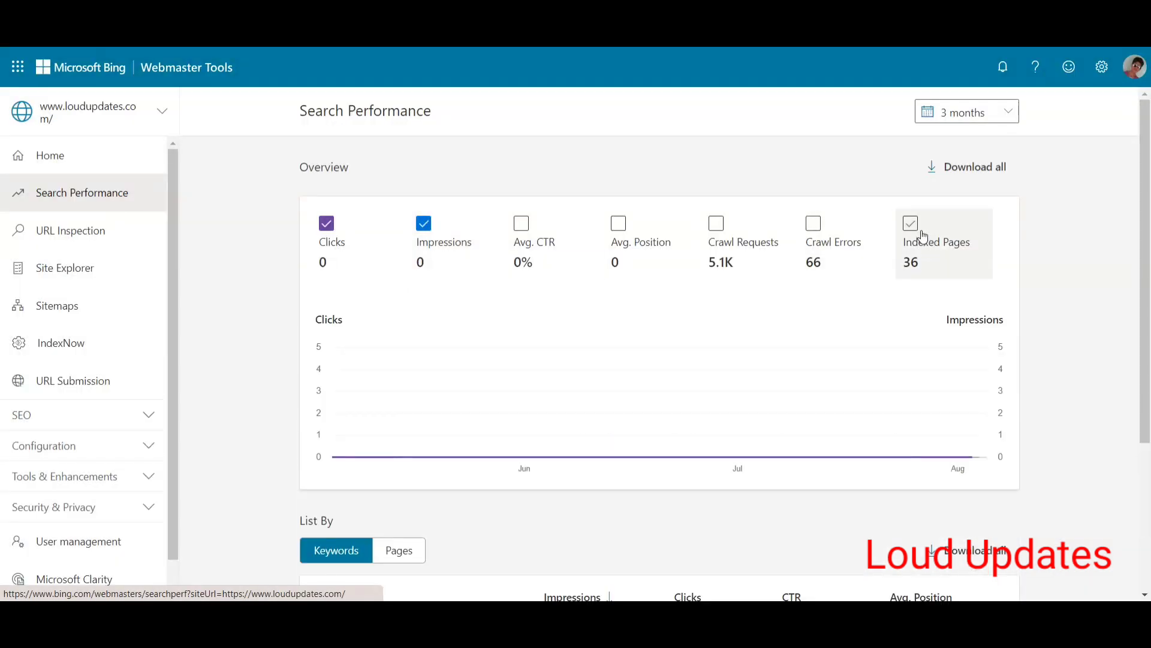
left_click(910, 224)
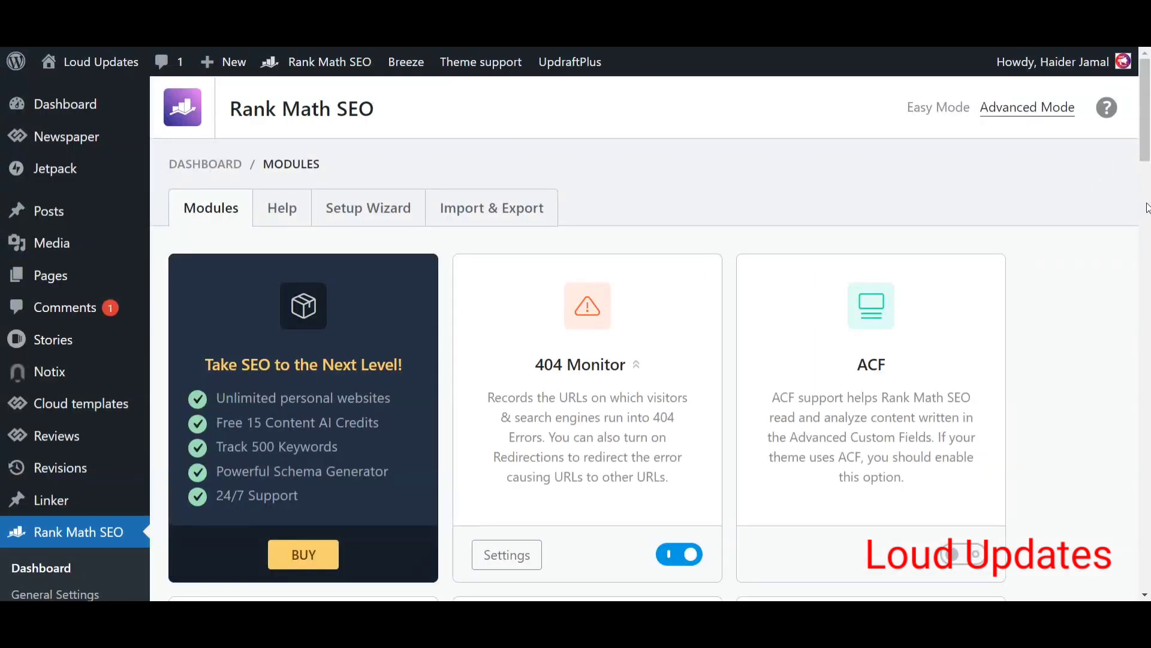
- Scroll the Modules list to the Instant Indexing module and read its title and description
scroll(1145, 108, "down", 3)
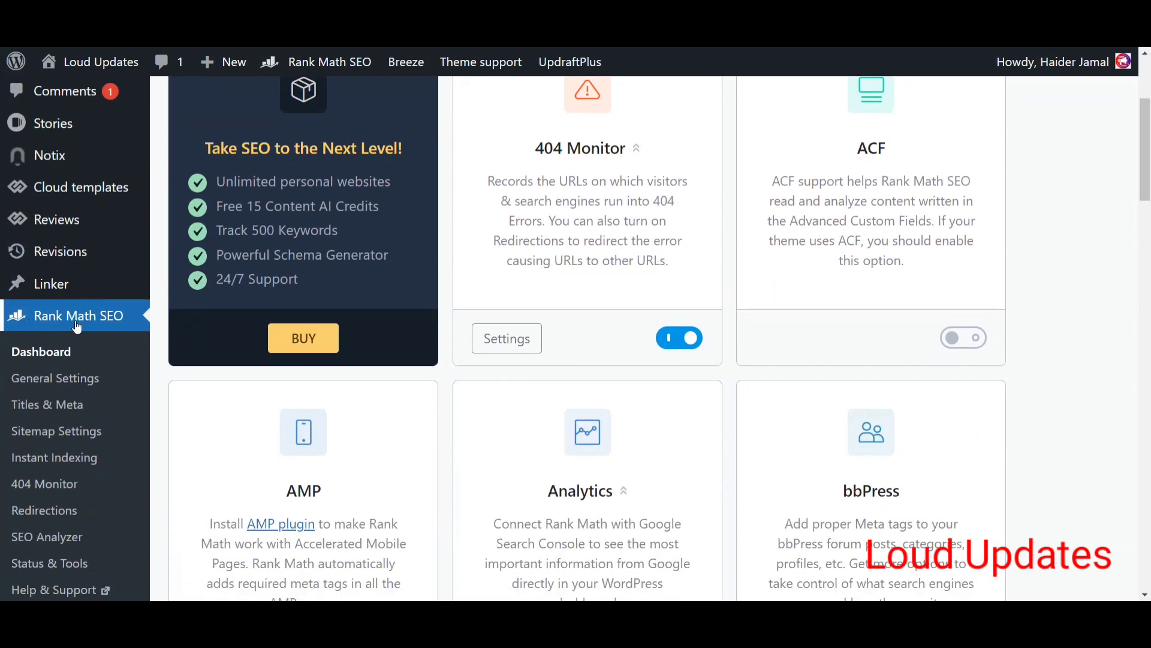
scroll(689, 221, "down", 3)
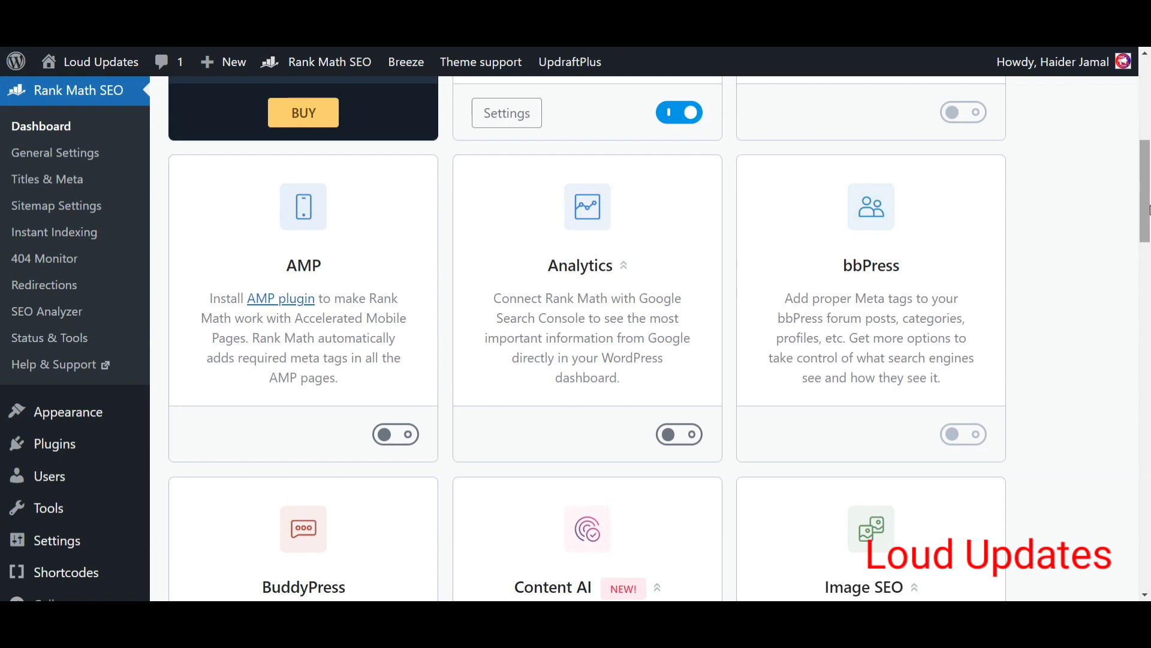
scroll(1146, 210, "down", 9)
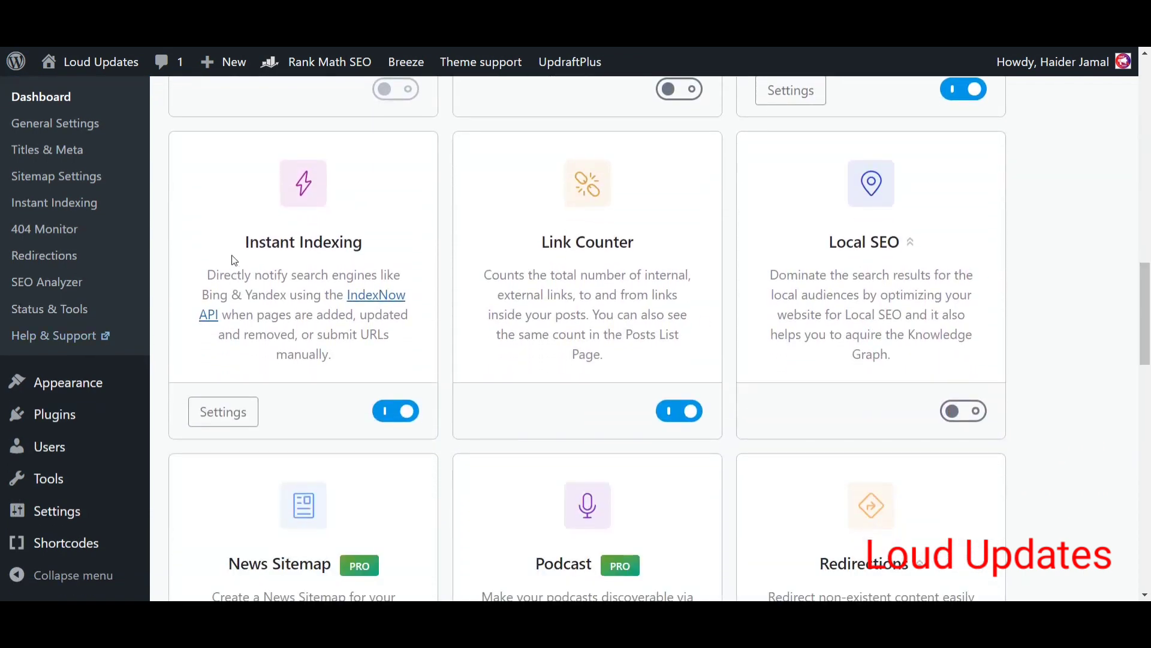
left_click_drag(238, 248, 272, 249)
triple_click(214, 253)
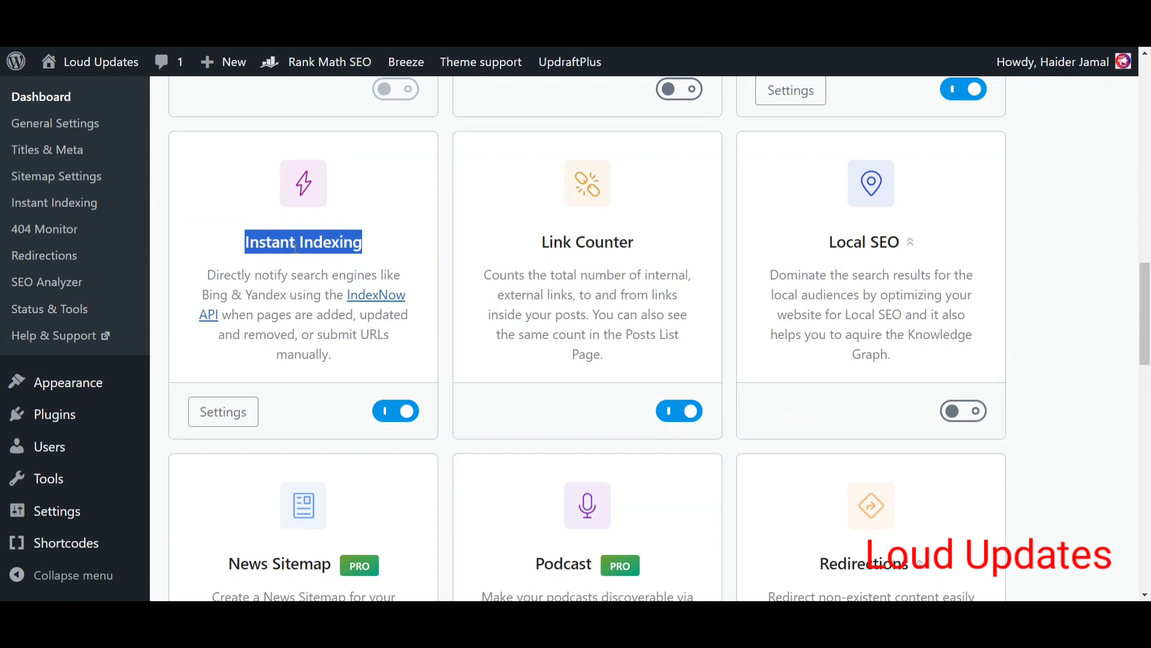
left_click(370, 250)
left_click_drag(360, 248, 241, 246)
left_click(252, 306)
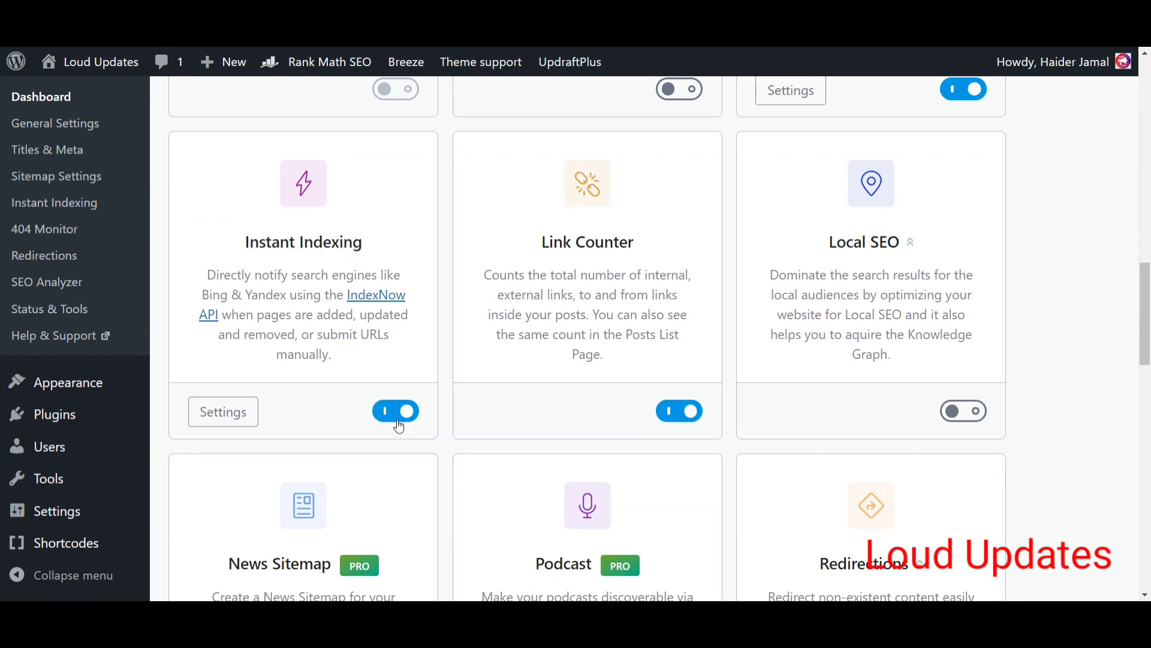
left_click_drag(249, 294, 324, 355)
left_click(286, 386)
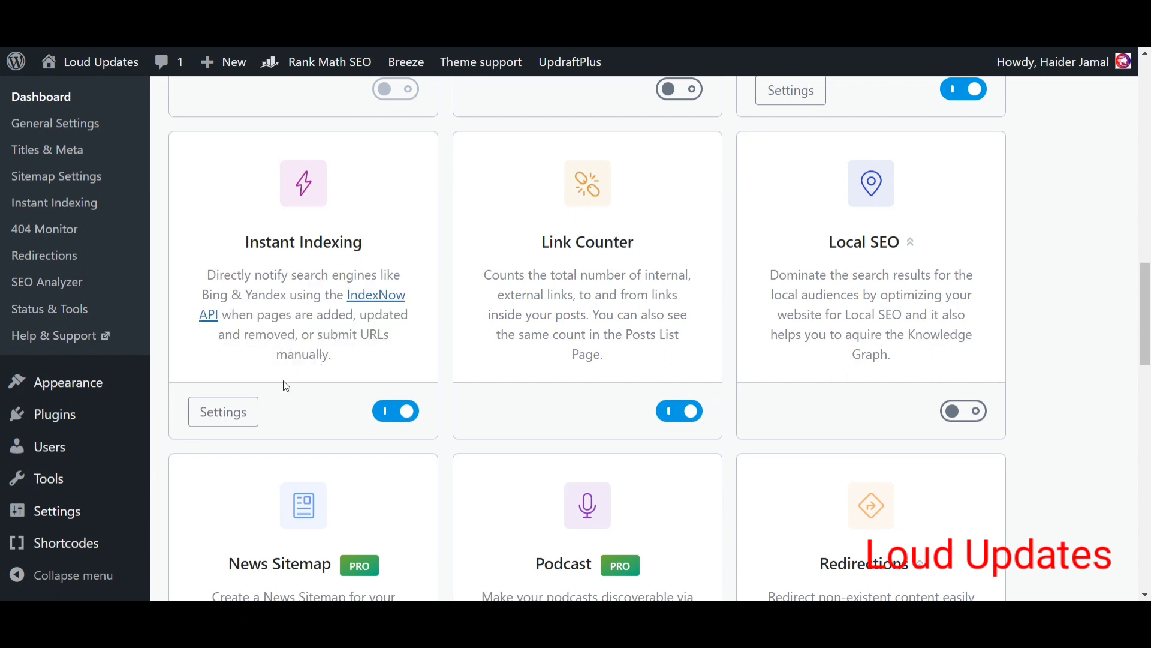
- Open the Instant Indexing Submit URLs page and enter test text 'dgdg' in the URL box
left_click(239, 418)
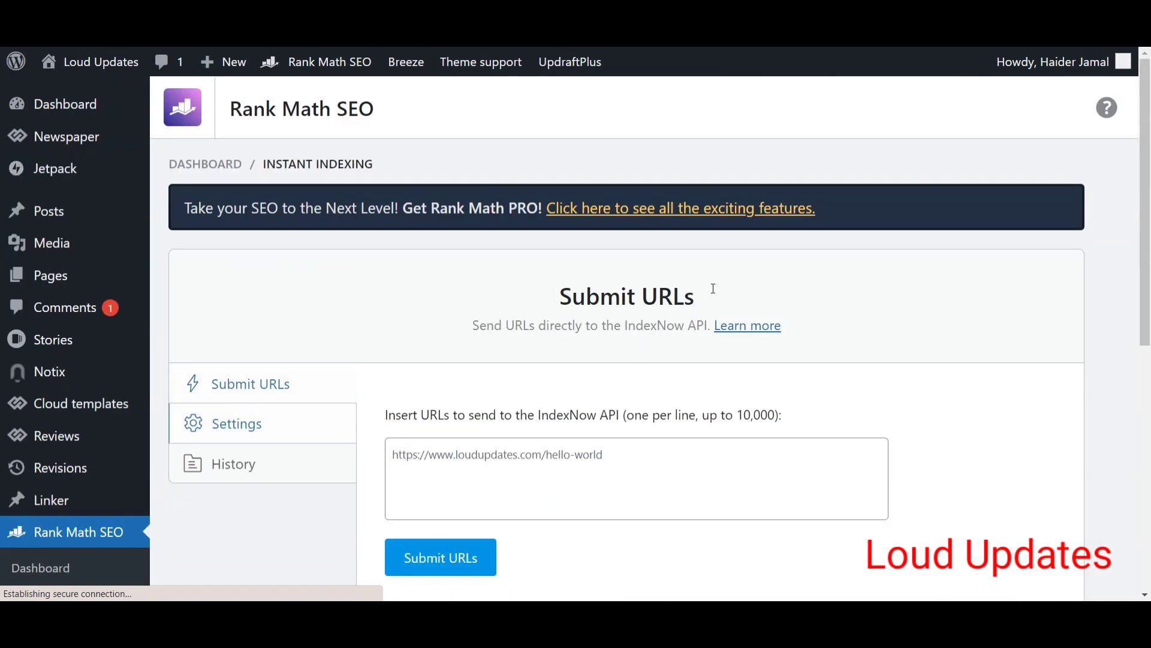
left_click_drag(1146, 250, 1148, 294)
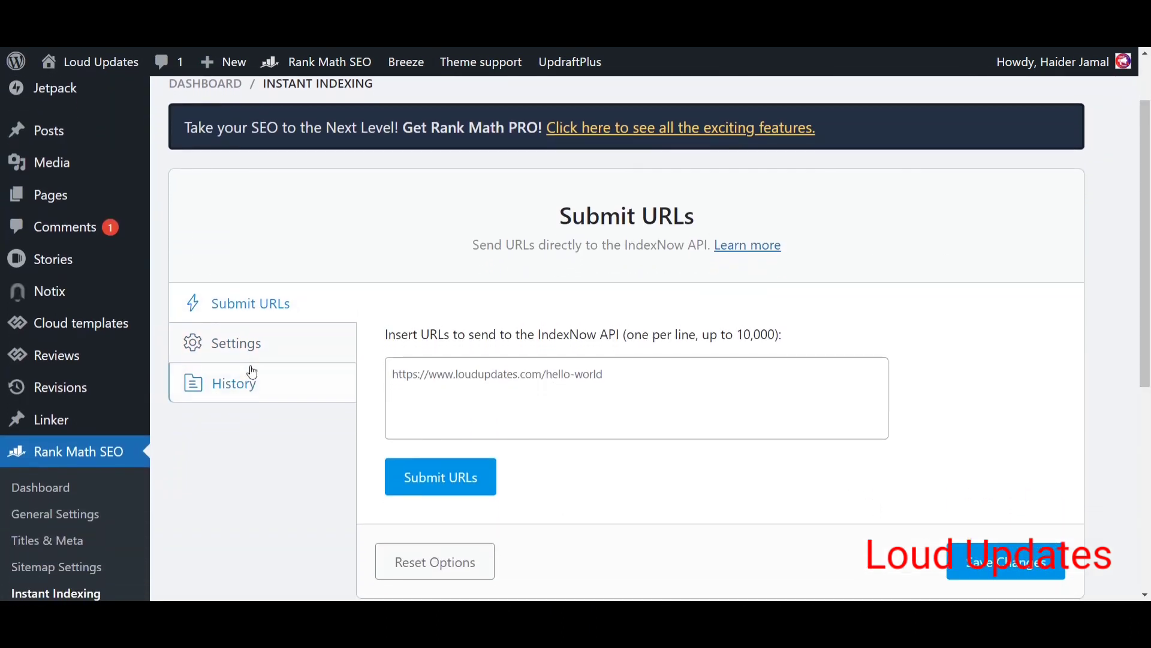
left_click(452, 410)
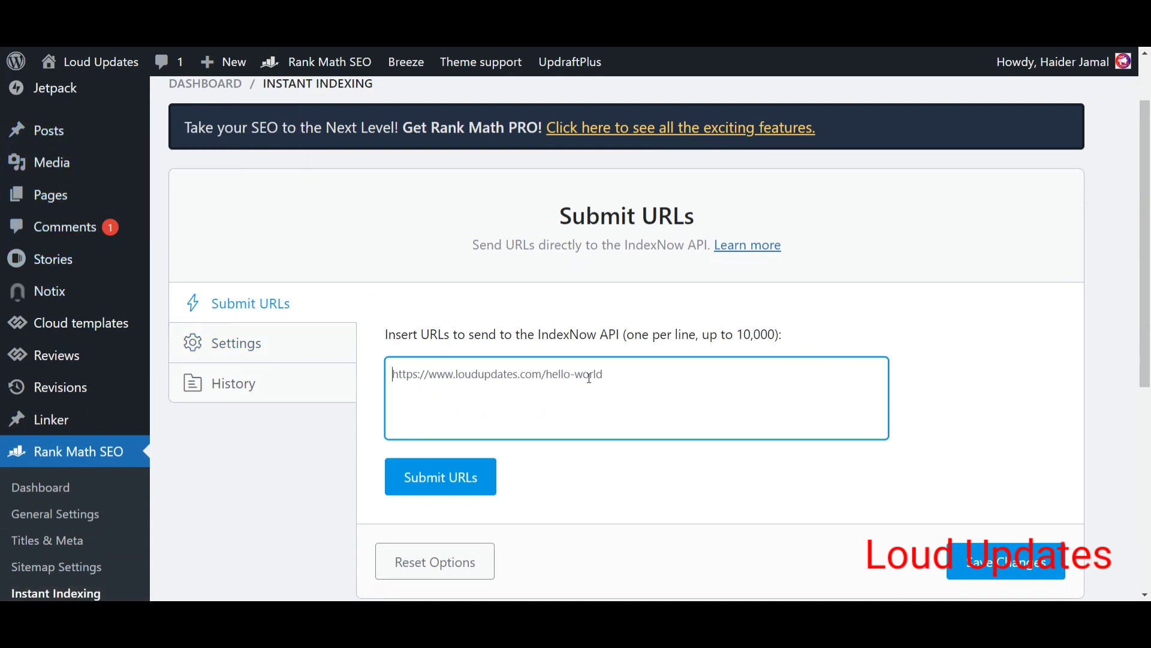
type("dgdg")
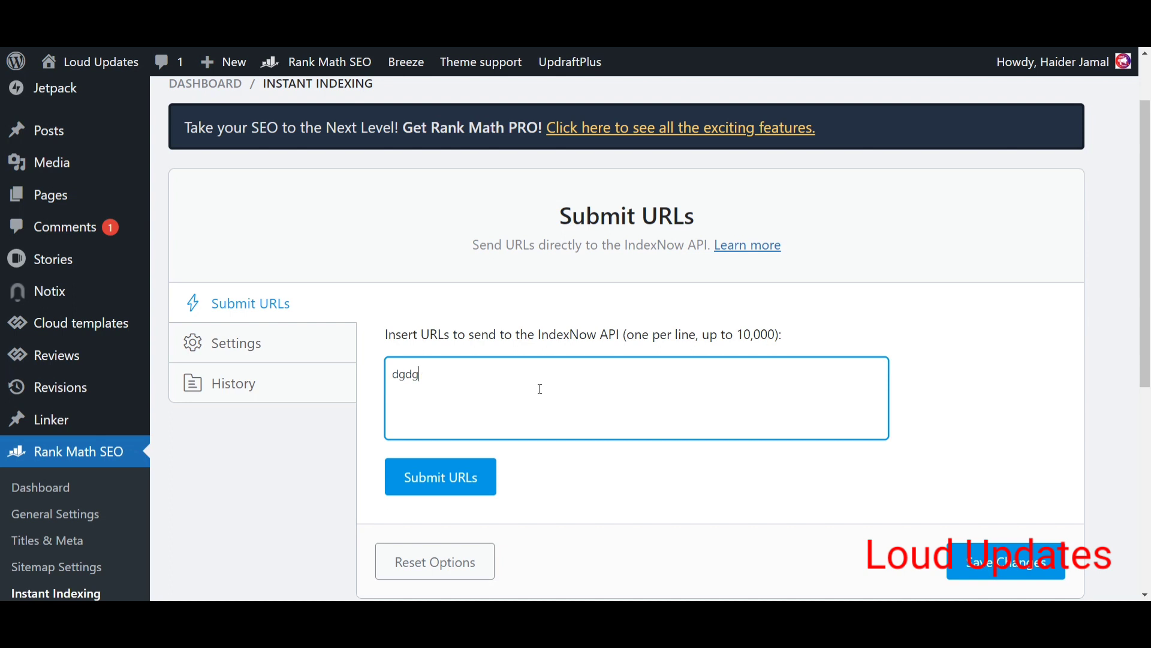
left_click_drag(423, 377, 406, 377)
left_click(432, 391)
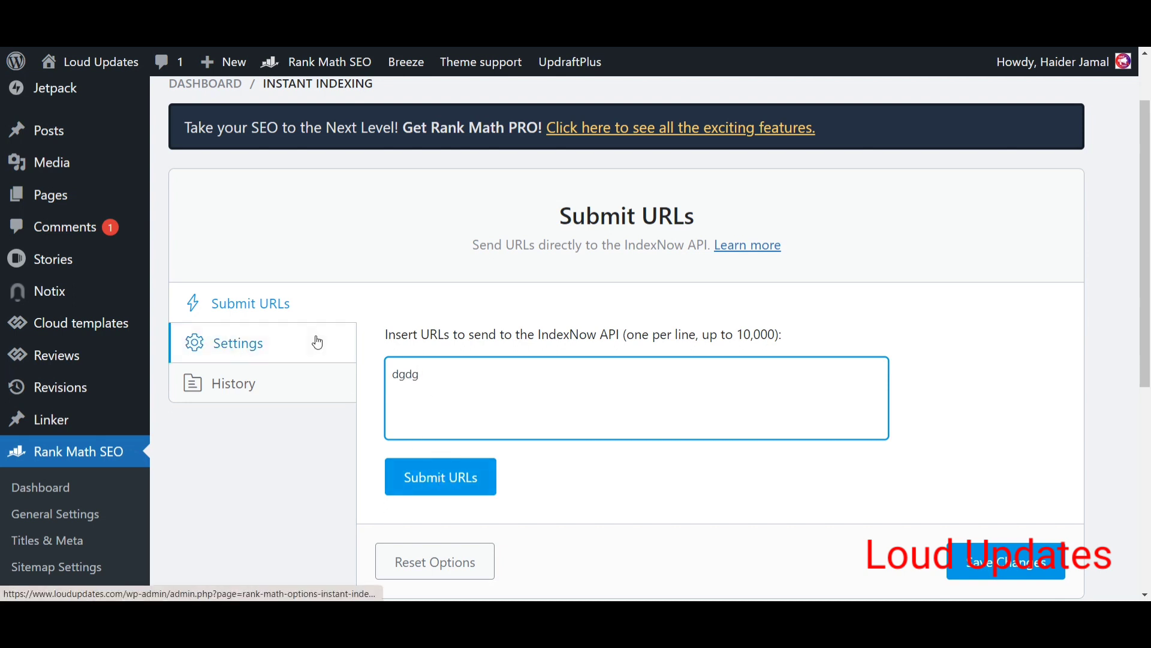
scroll(420, 330, "down", 3)
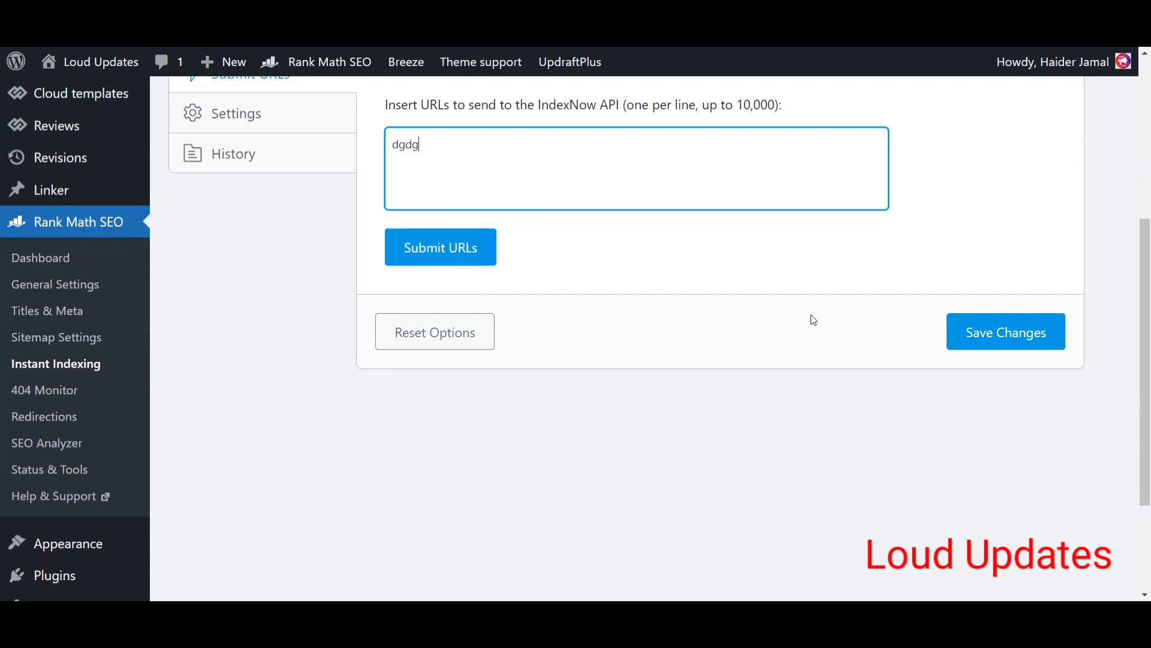
scroll(806, 312, "up", 5)
scroll(532, 299, "down", 5)
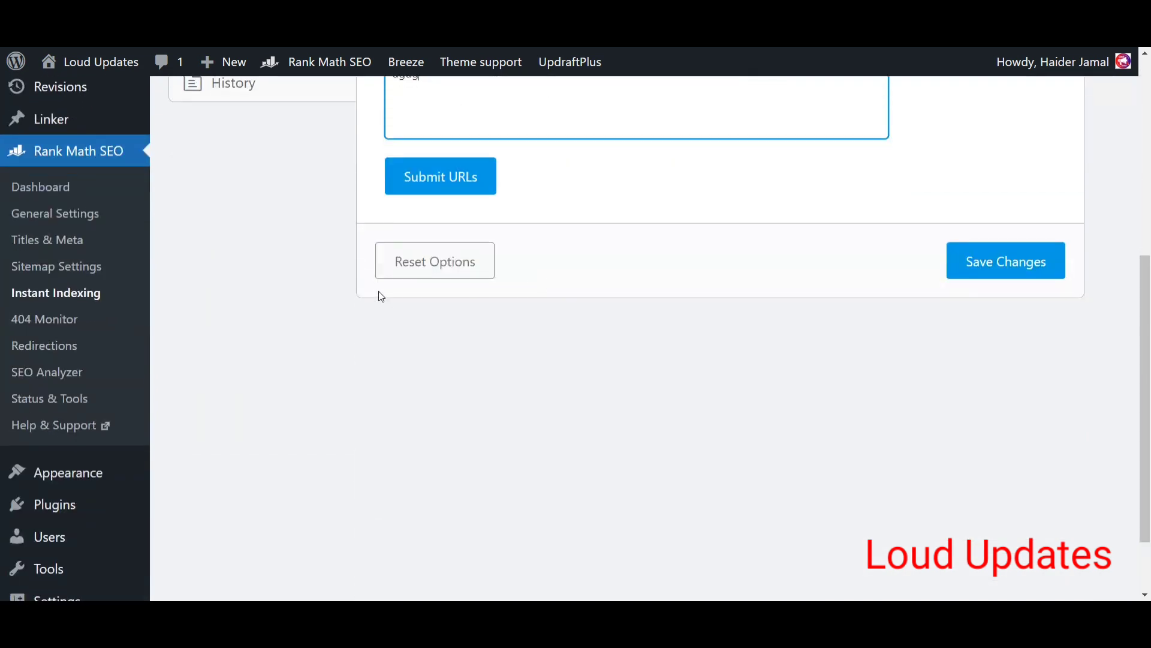
scroll(431, 282, "up", 4)
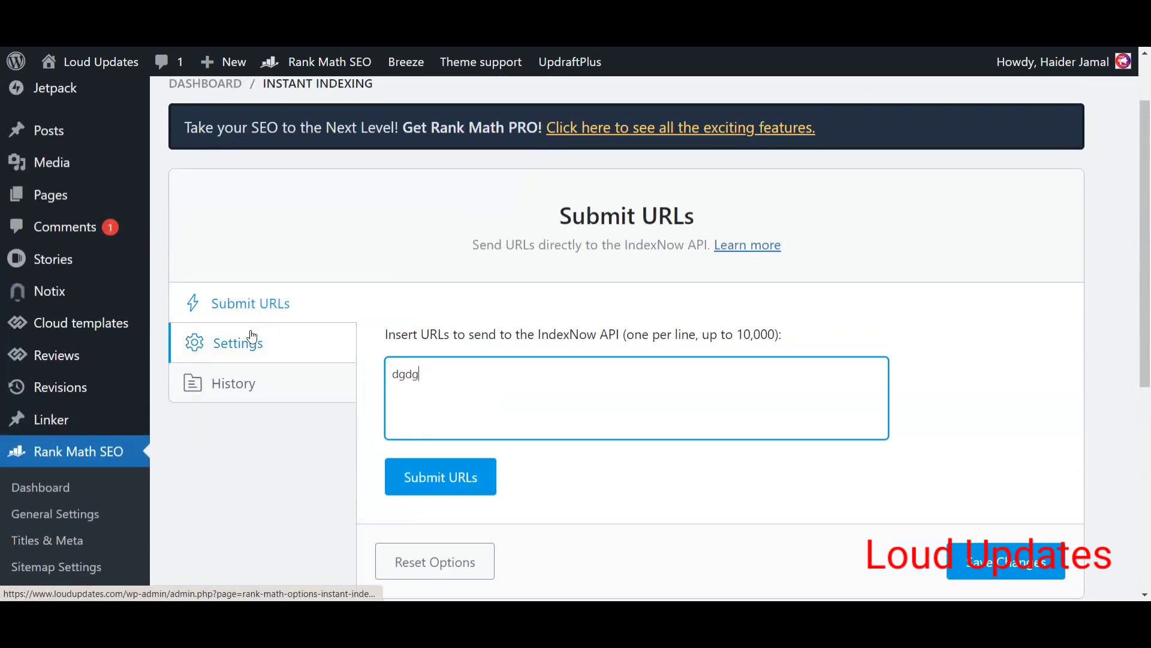
scroll(231, 327, "down", 1)
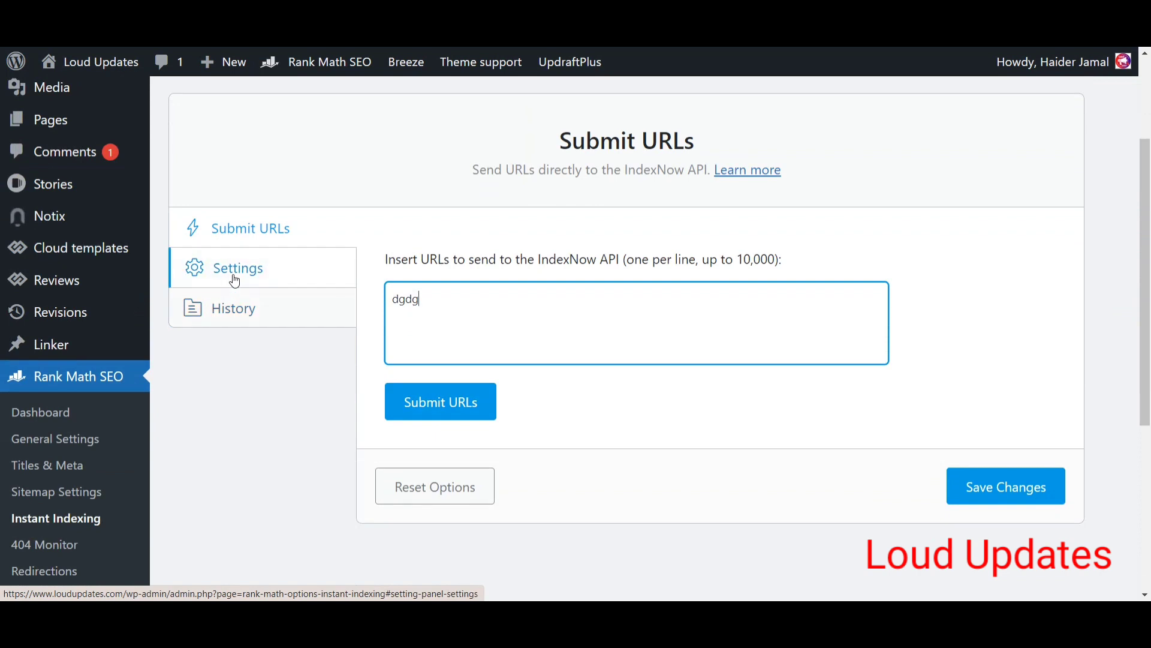
- Show the Instant Indexing settings with the Auto-Submit Post Types section
left_click(234, 280)
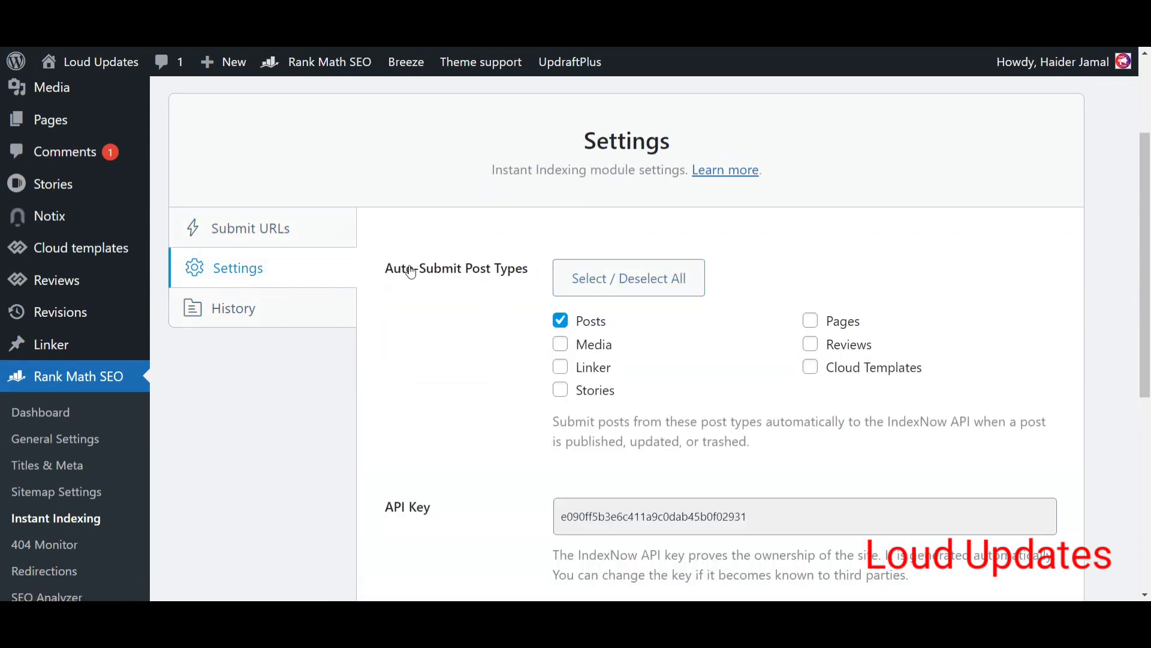
left_click_drag(386, 268, 508, 269)
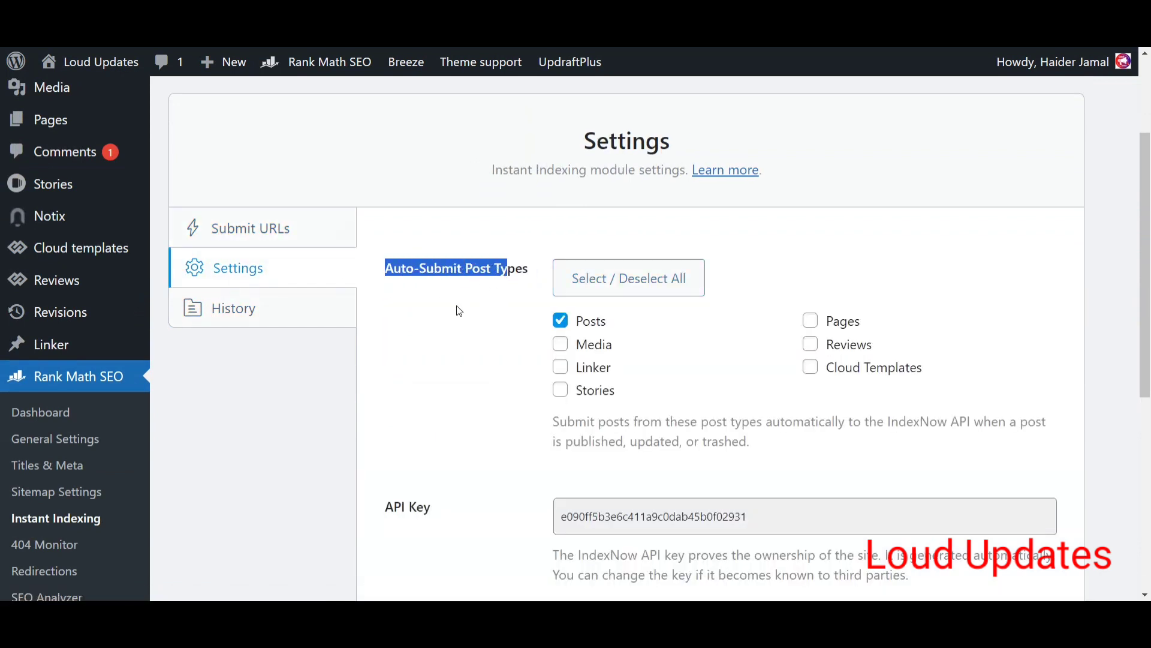
left_click(459, 311)
- Scroll down to the API Key field and review the IndexNow API key value
scroll(510, 276, "down", 1)
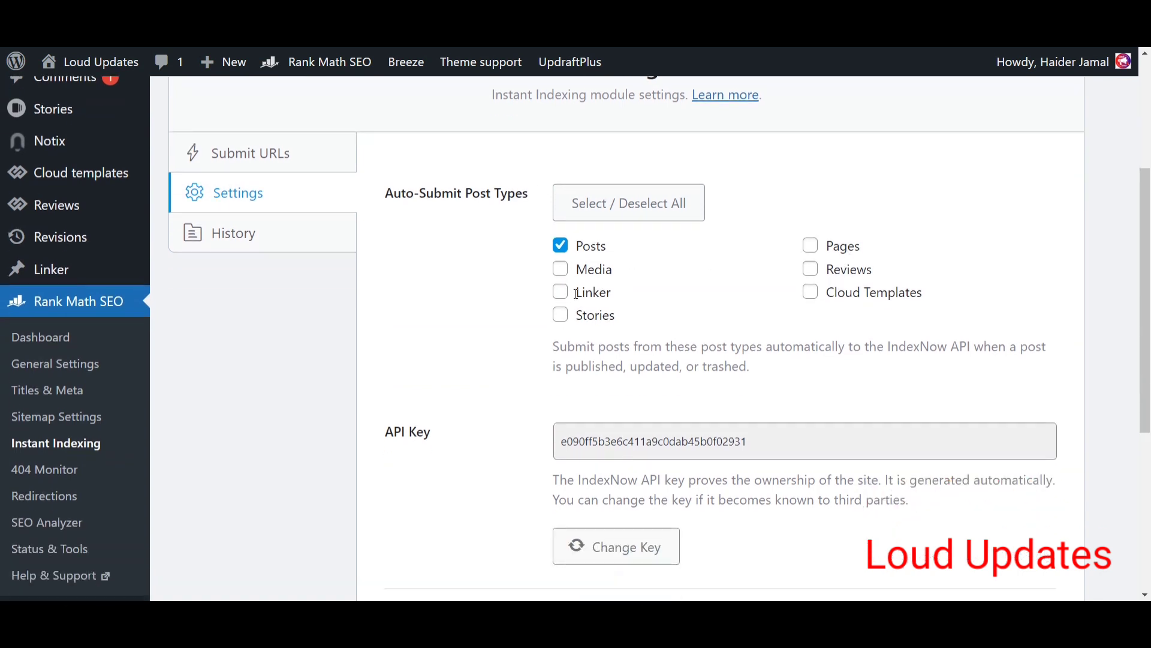
scroll(492, 294, "down", 2)
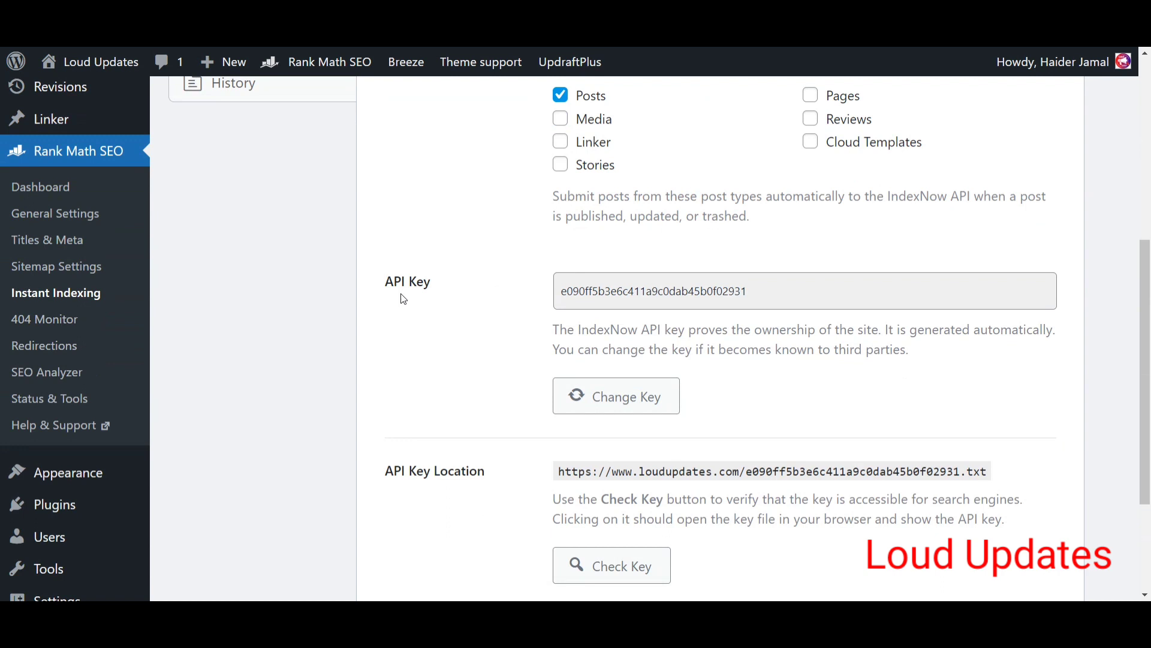
left_click_drag(384, 285, 443, 295)
left_click(483, 329)
left_click_drag(560, 298, 726, 291)
left_click(758, 368)
scroll(707, 380, "down", 1)
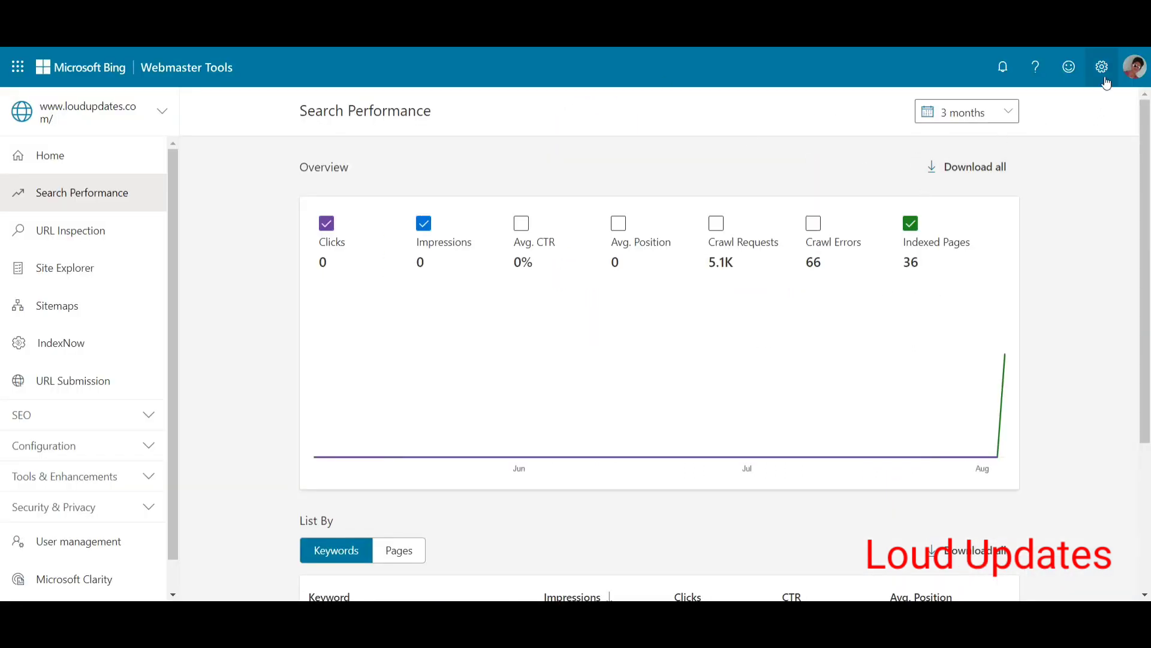
- Scroll to the API Key Location field and review its label
left_click(1103, 68)
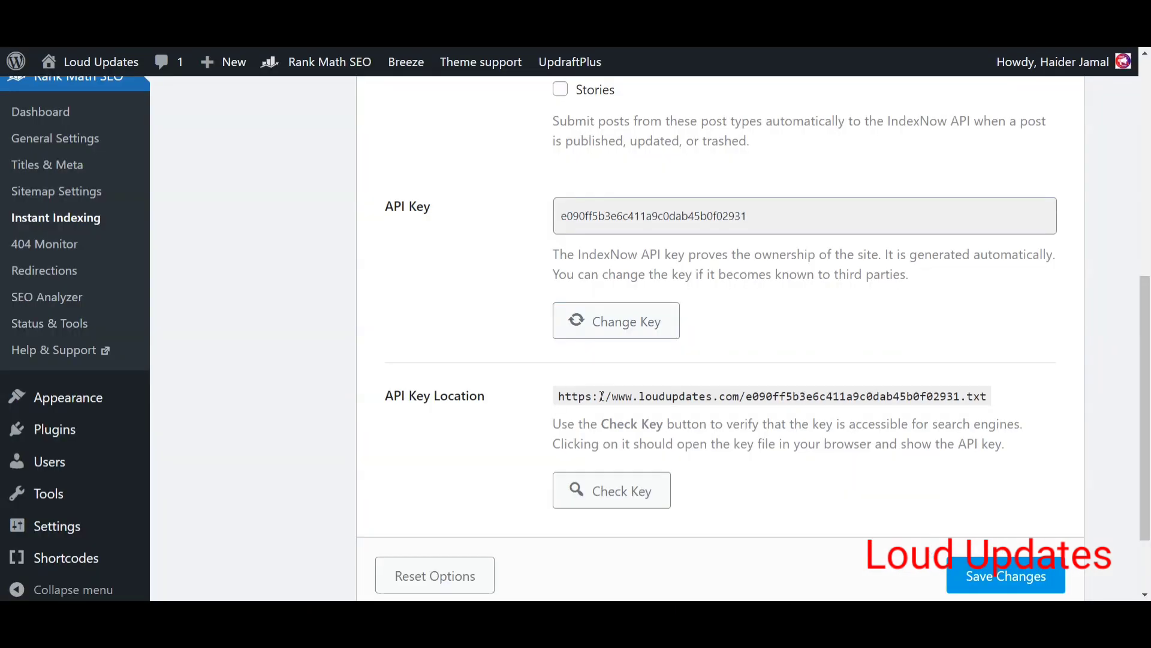
scroll(642, 488, "down", 2)
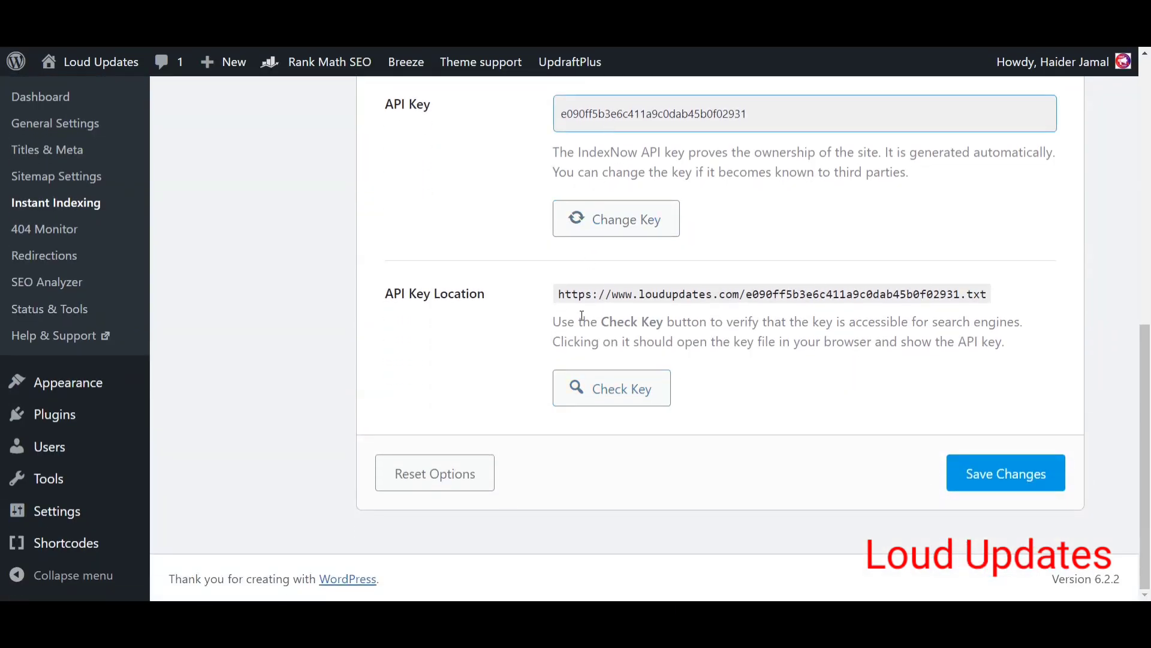
left_click_drag(378, 295, 489, 304)
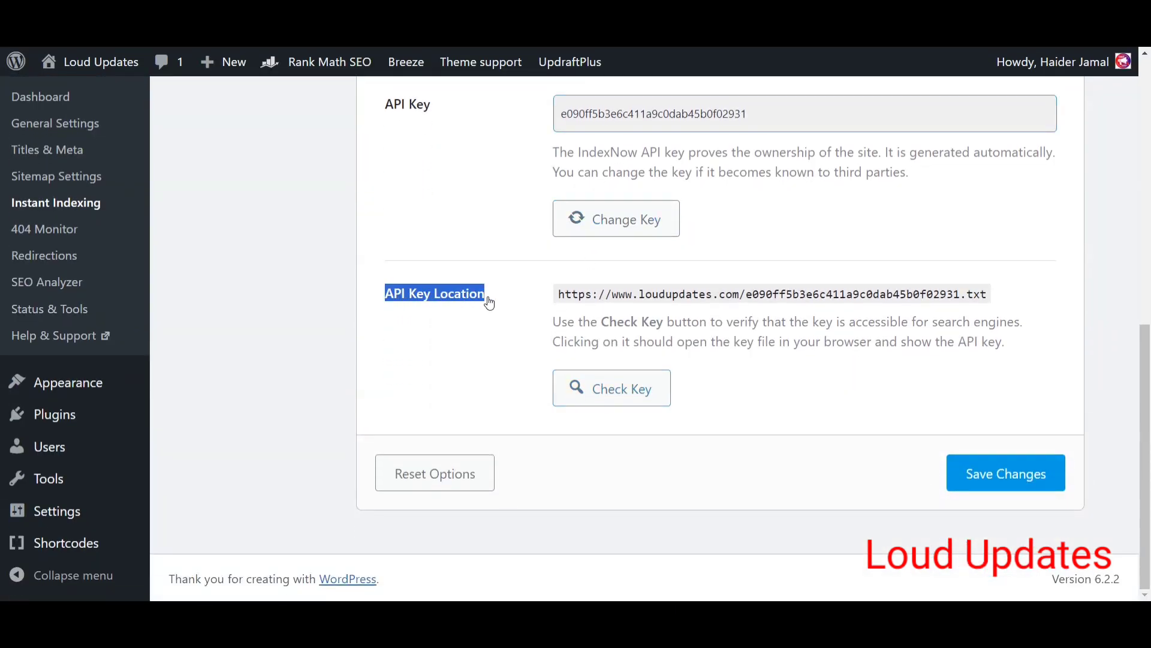
left_click(445, 333)
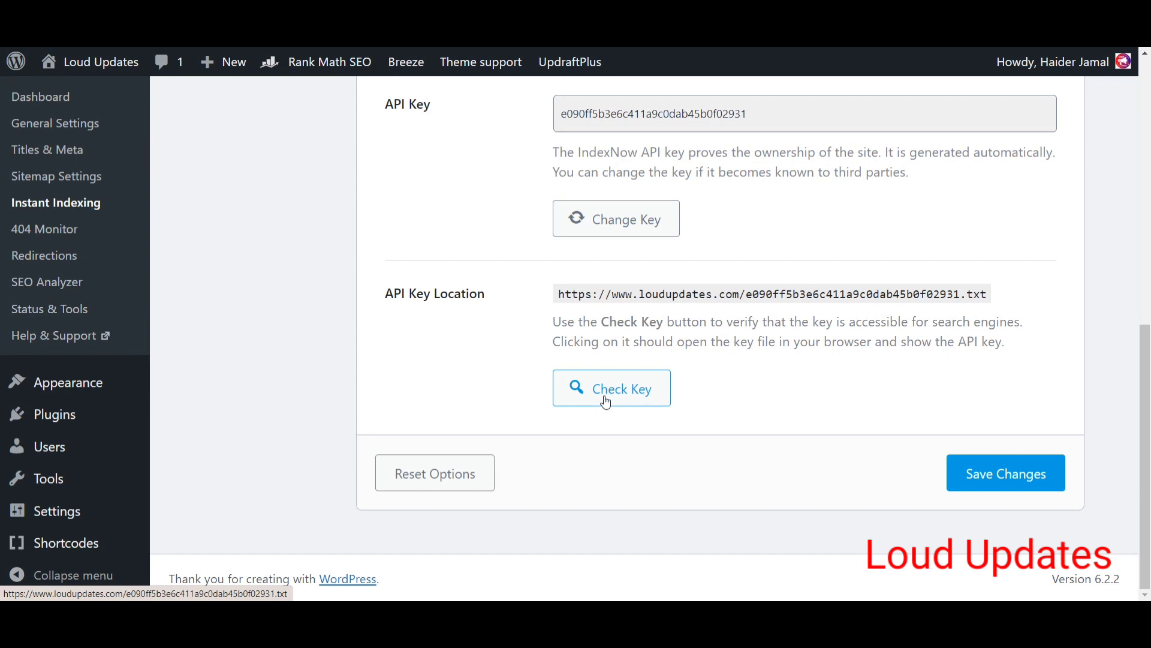
scroll(606, 402, "up", 2)
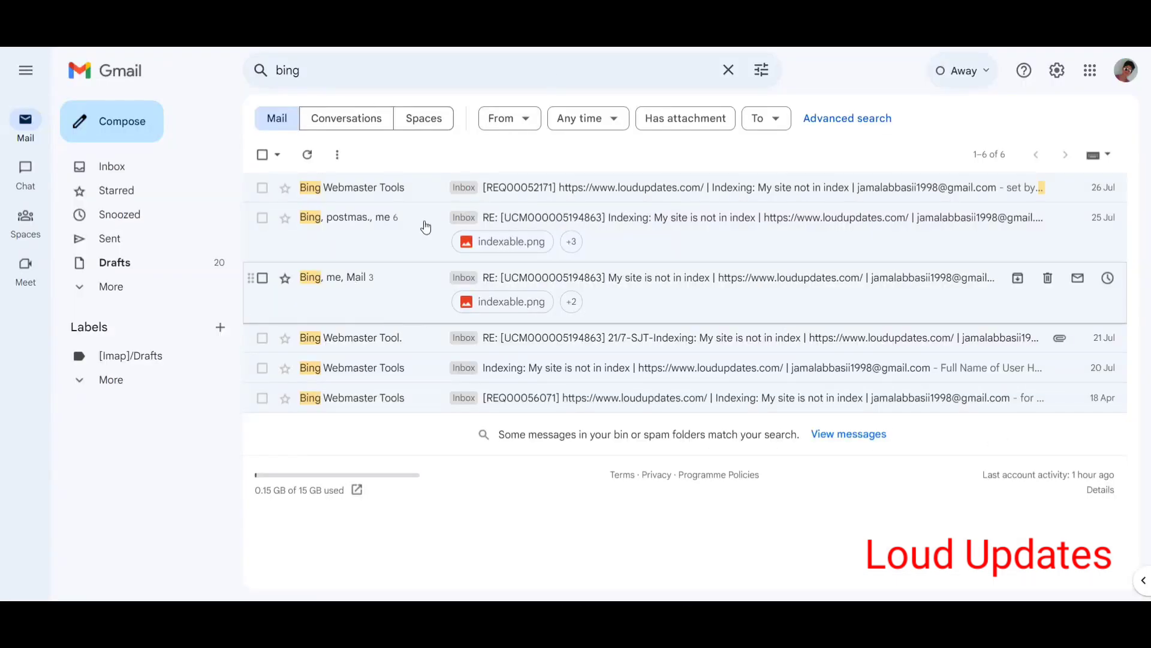
- Read the second Bing email's ticket confirmation and reply instructions, then return to the results
left_click(390, 246)
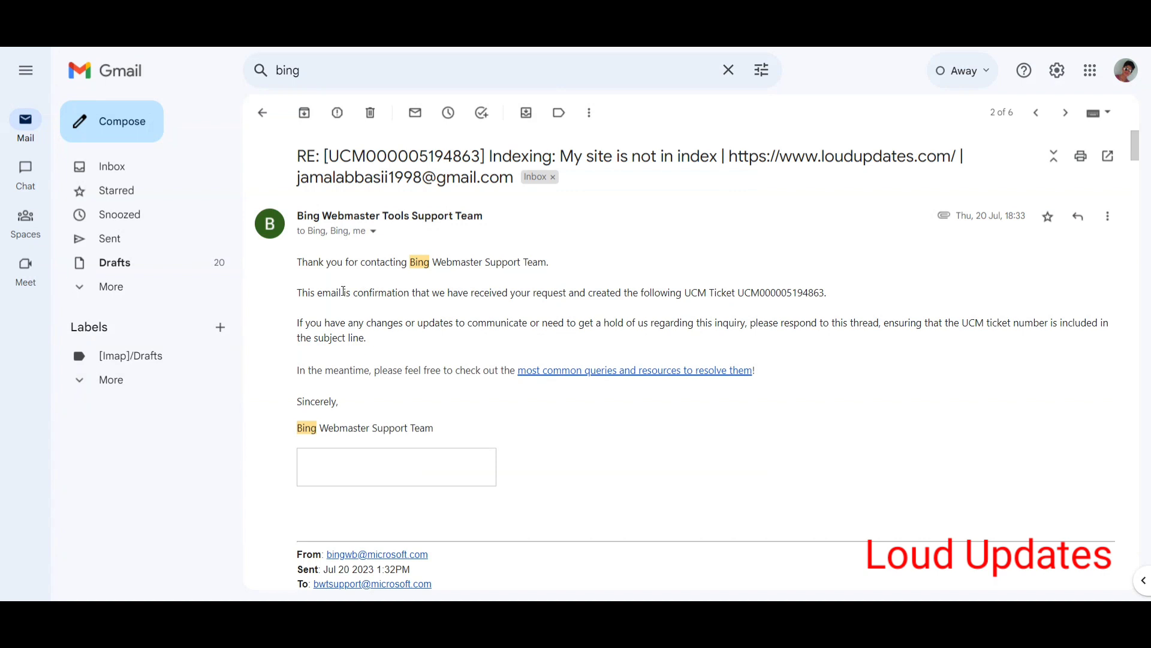
left_click_drag(302, 264, 437, 276)
left_click(575, 275)
left_click_drag(345, 293, 522, 313)
left_click(567, 305)
left_click_drag(316, 324, 396, 340)
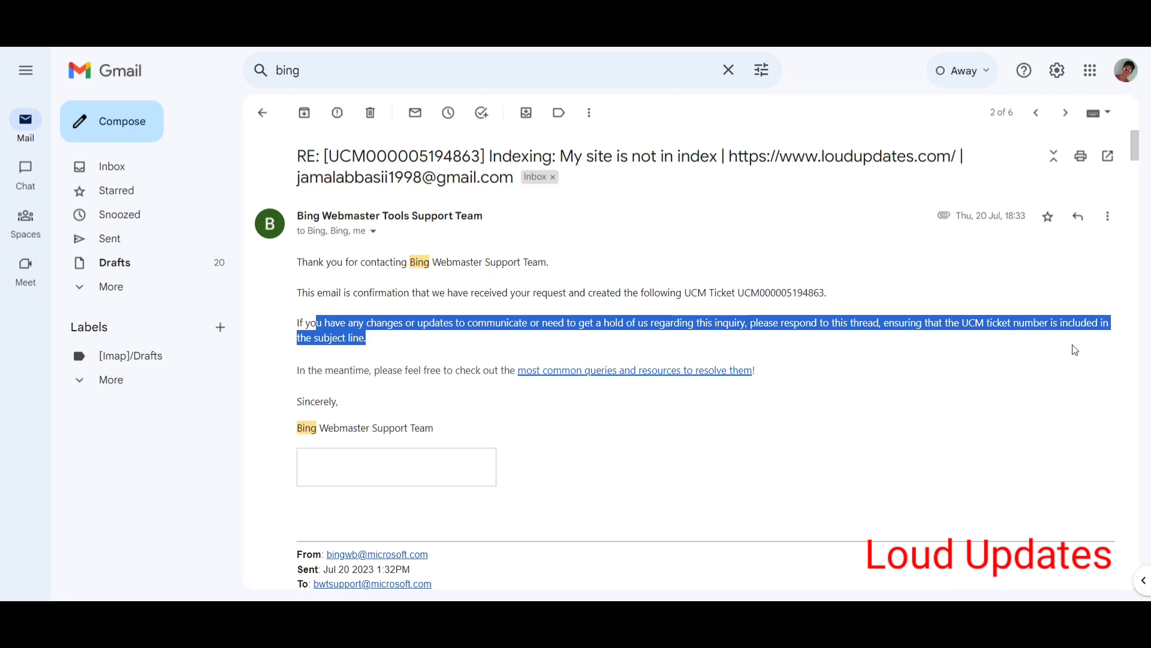
left_click(438, 346)
left_click(262, 113)
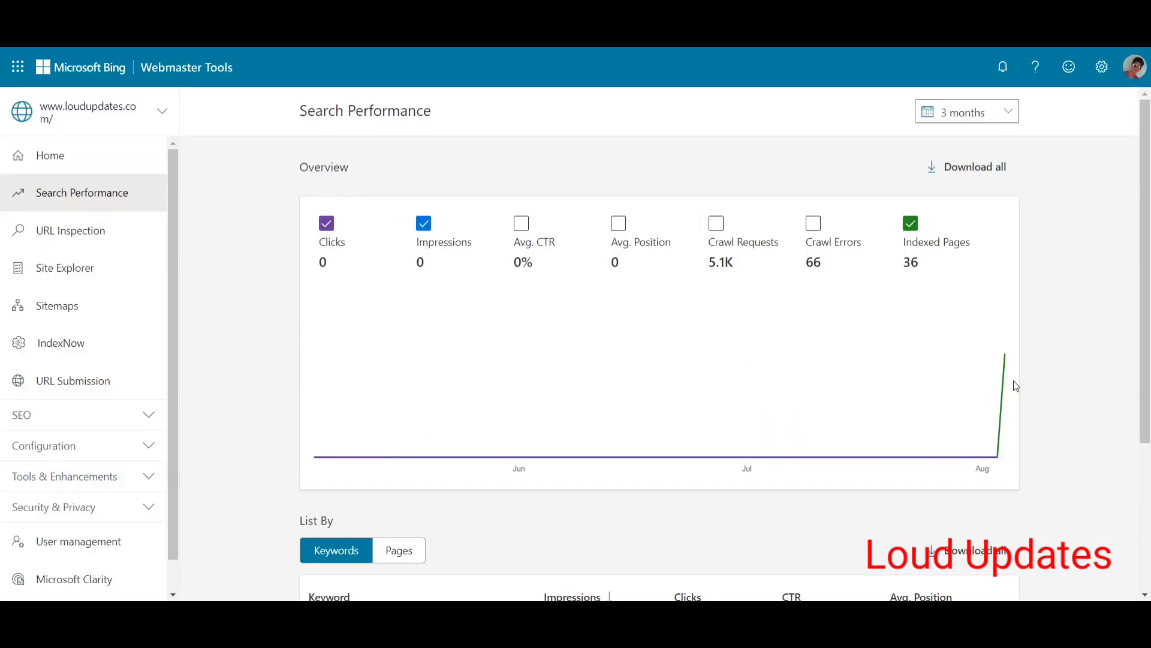
mouse_move(1002, 365)
scroll(1148, 211, "down", 1)
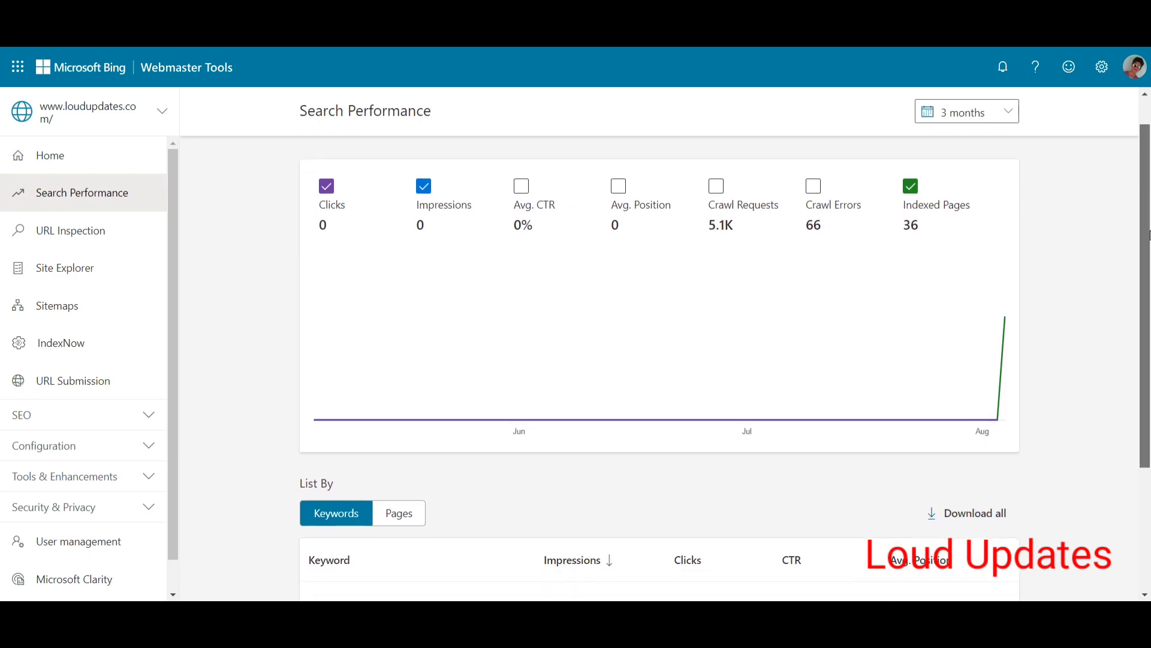
scroll(941, 318, "up", 1)
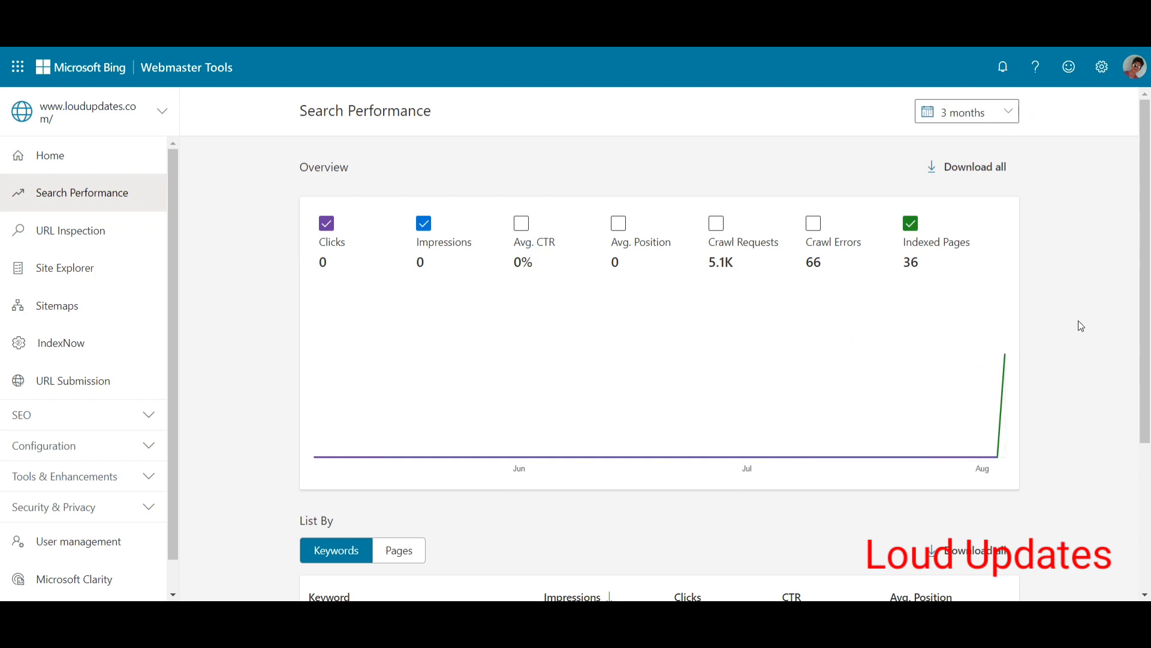
scroll(1125, 278, "down", 3)
scroll(759, 163, "up", 3)
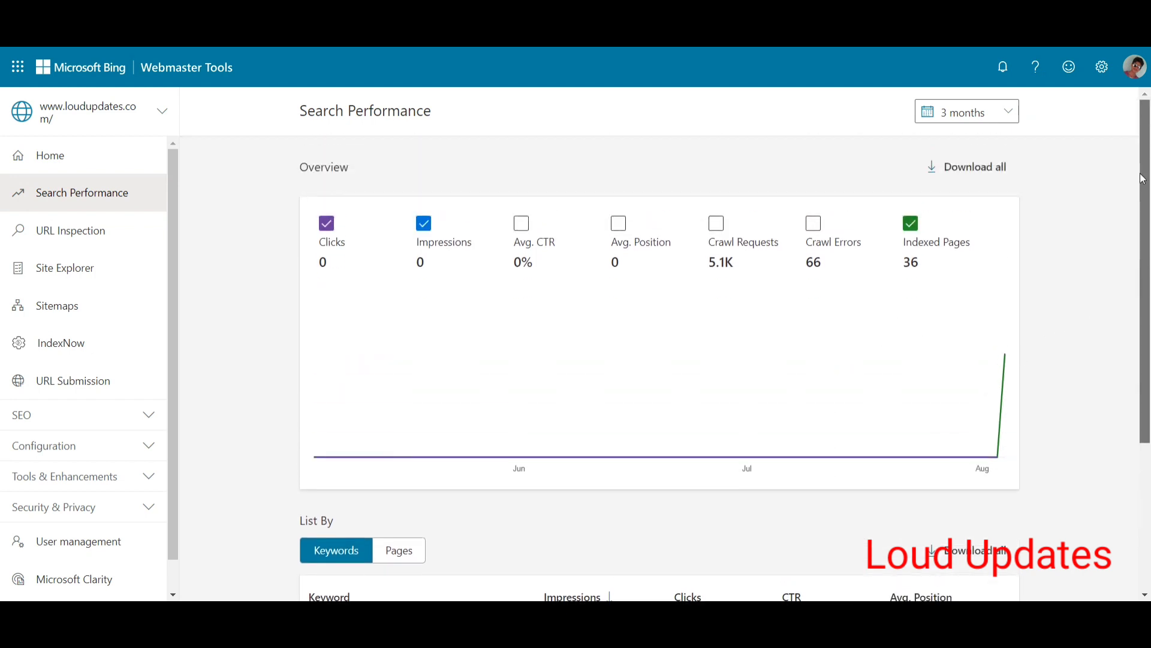